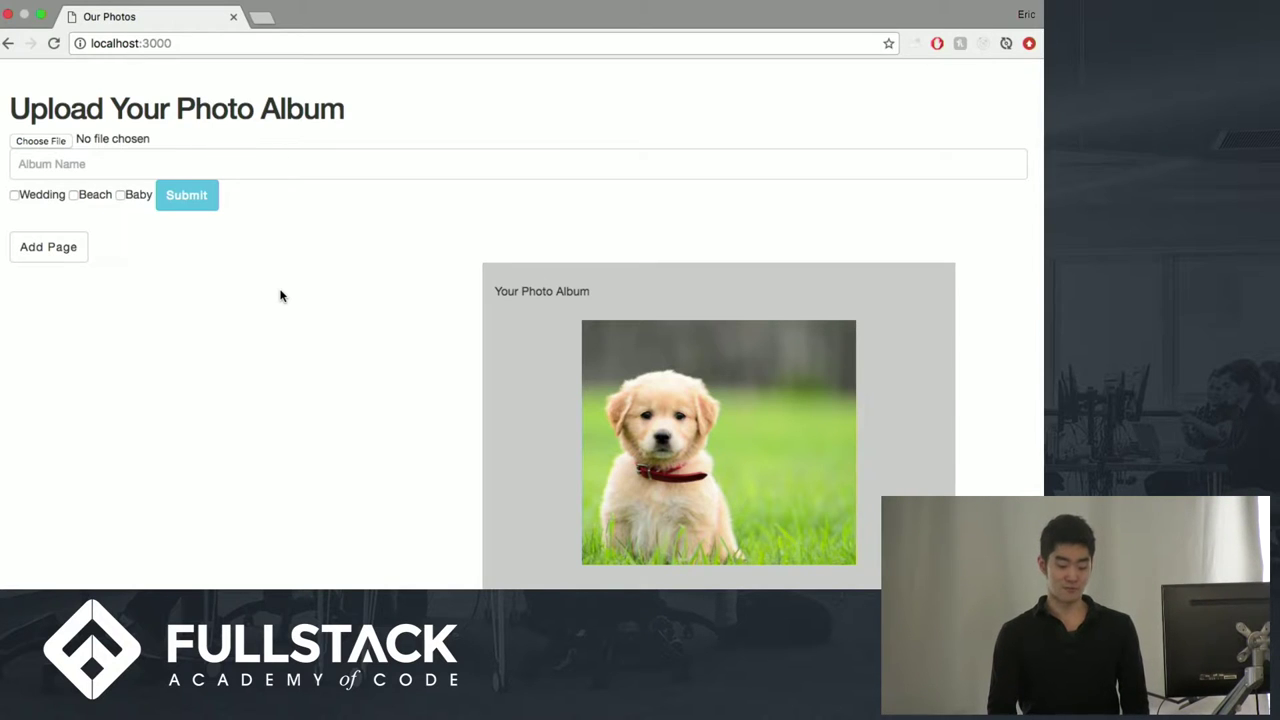
Tick the Wedding and Beach album category filters, then clear them again
scroll(280, 295, down, 4)
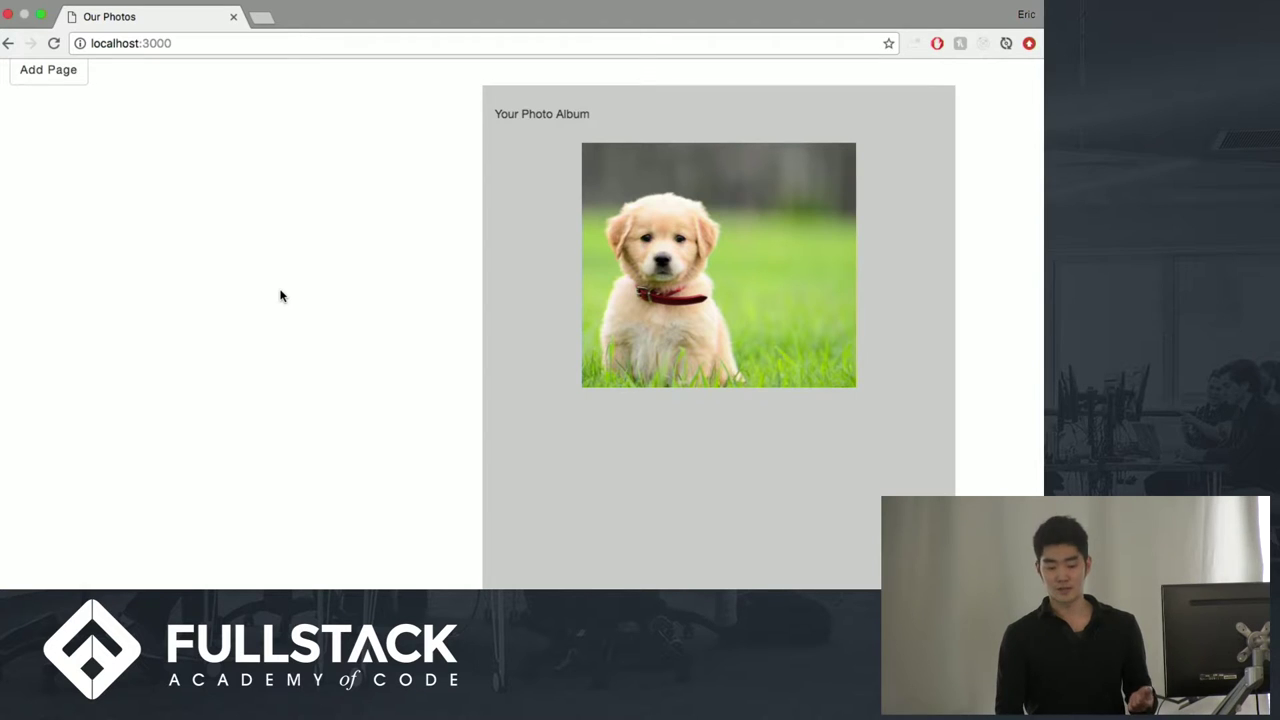
scroll(281, 295, up, 4)
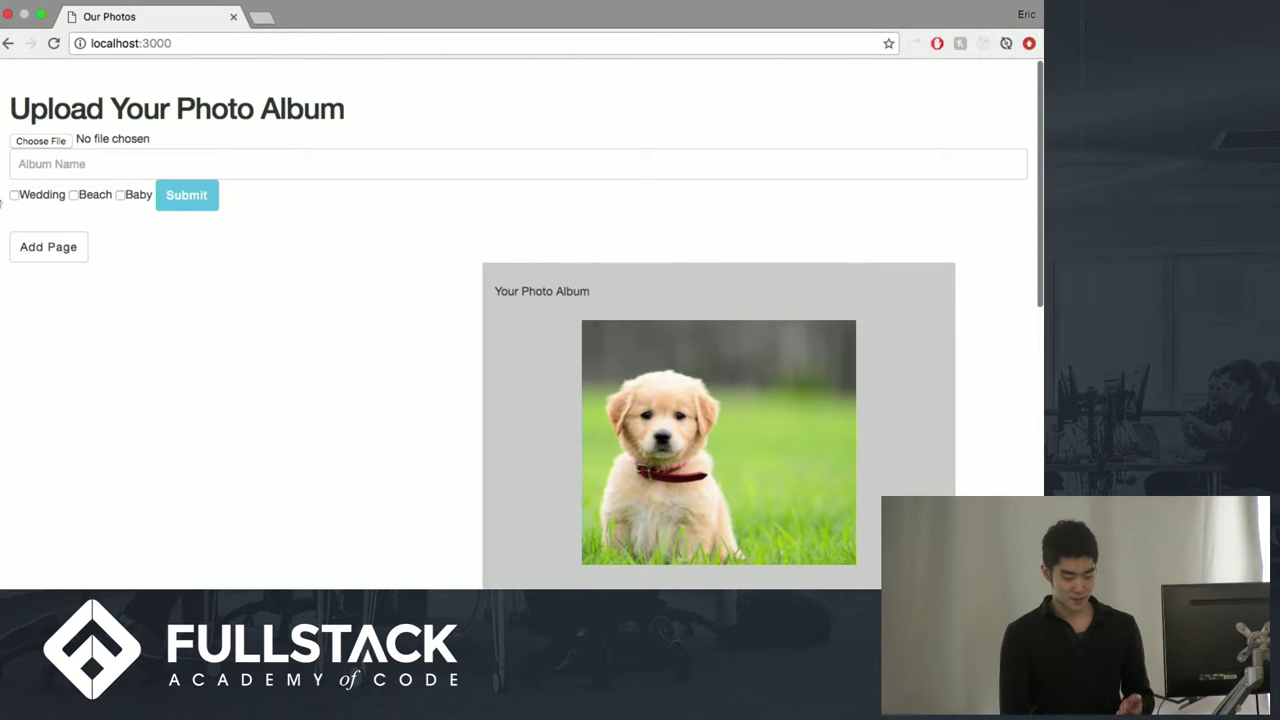
click(15, 197)
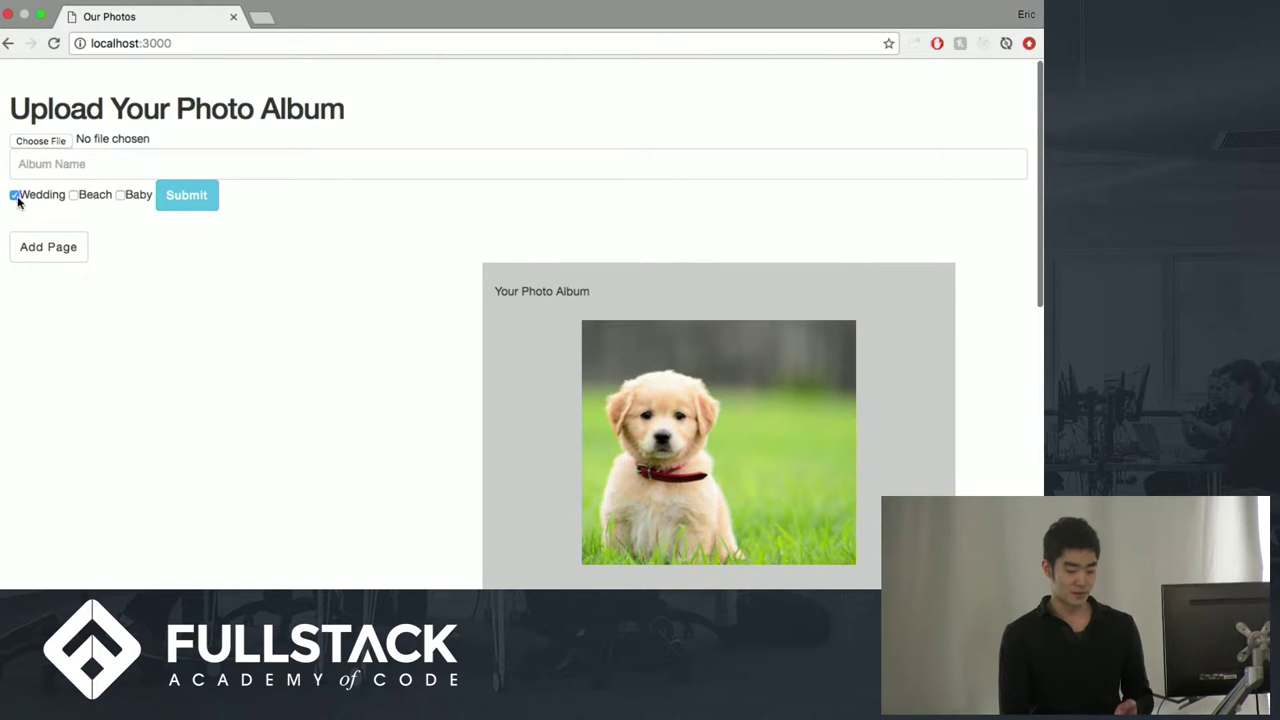
click(75, 197)
click(75, 197)
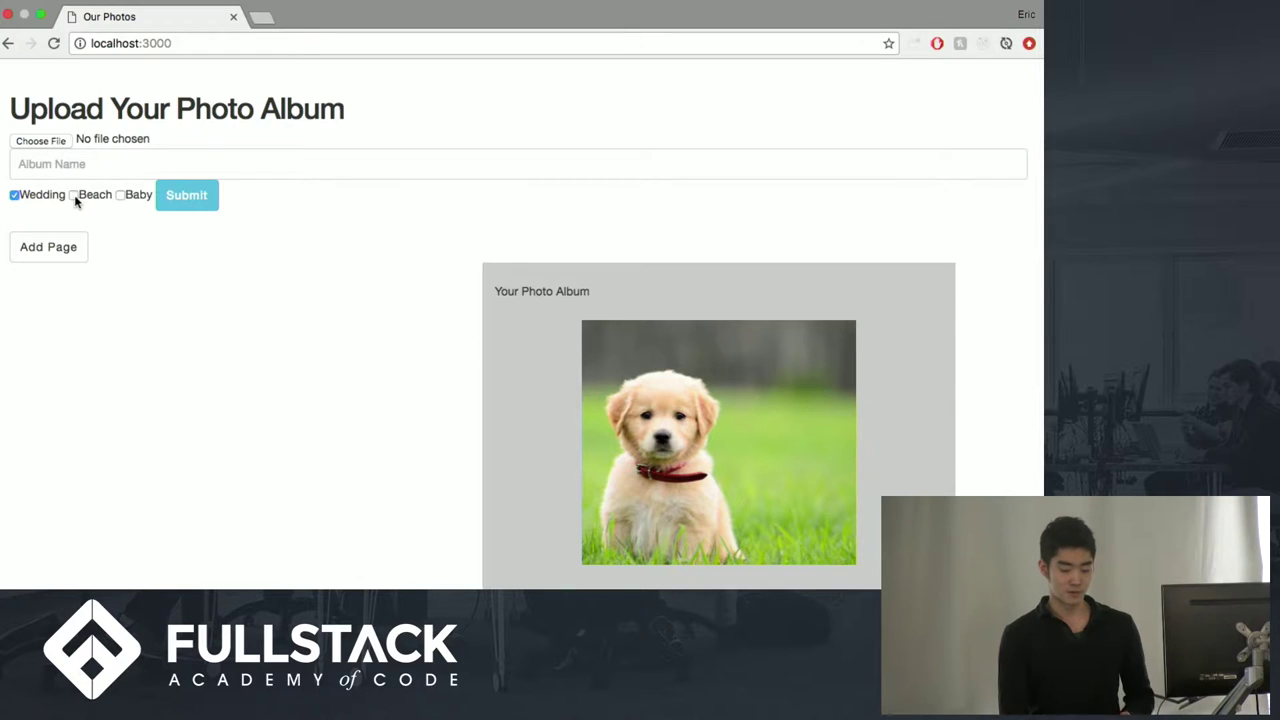
click(15, 196)
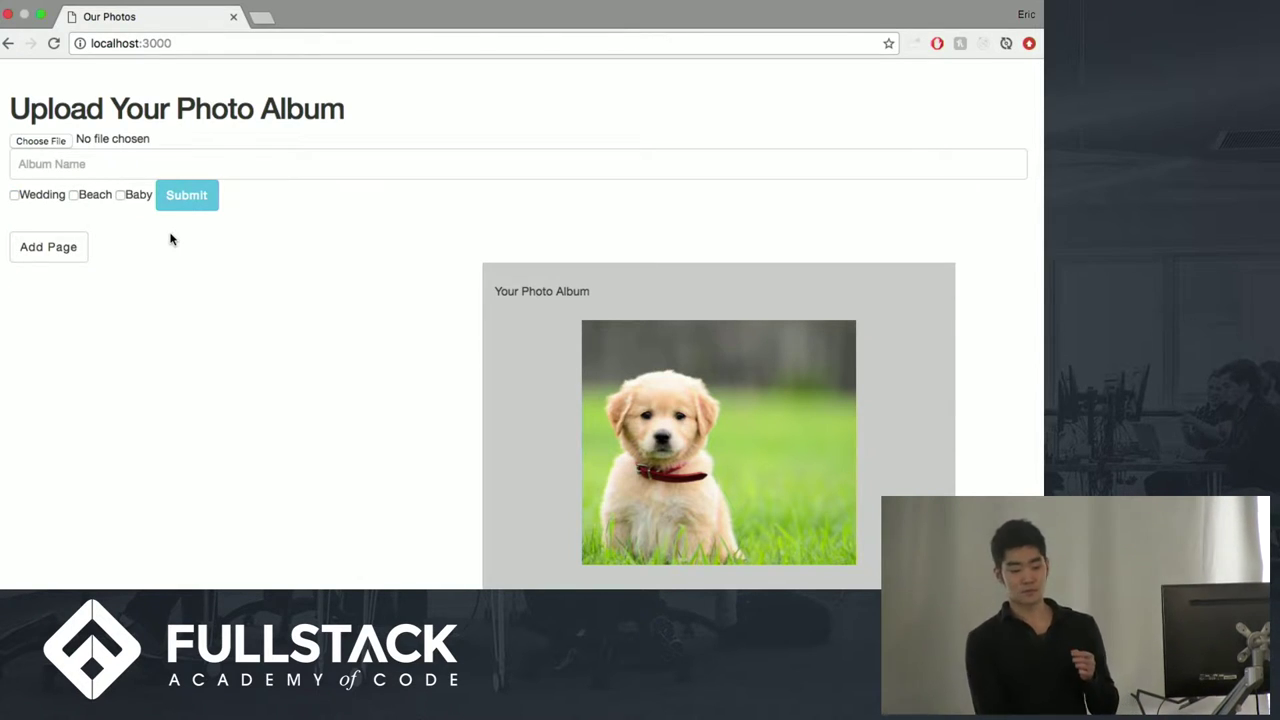
scroll(171, 237, down, 10)
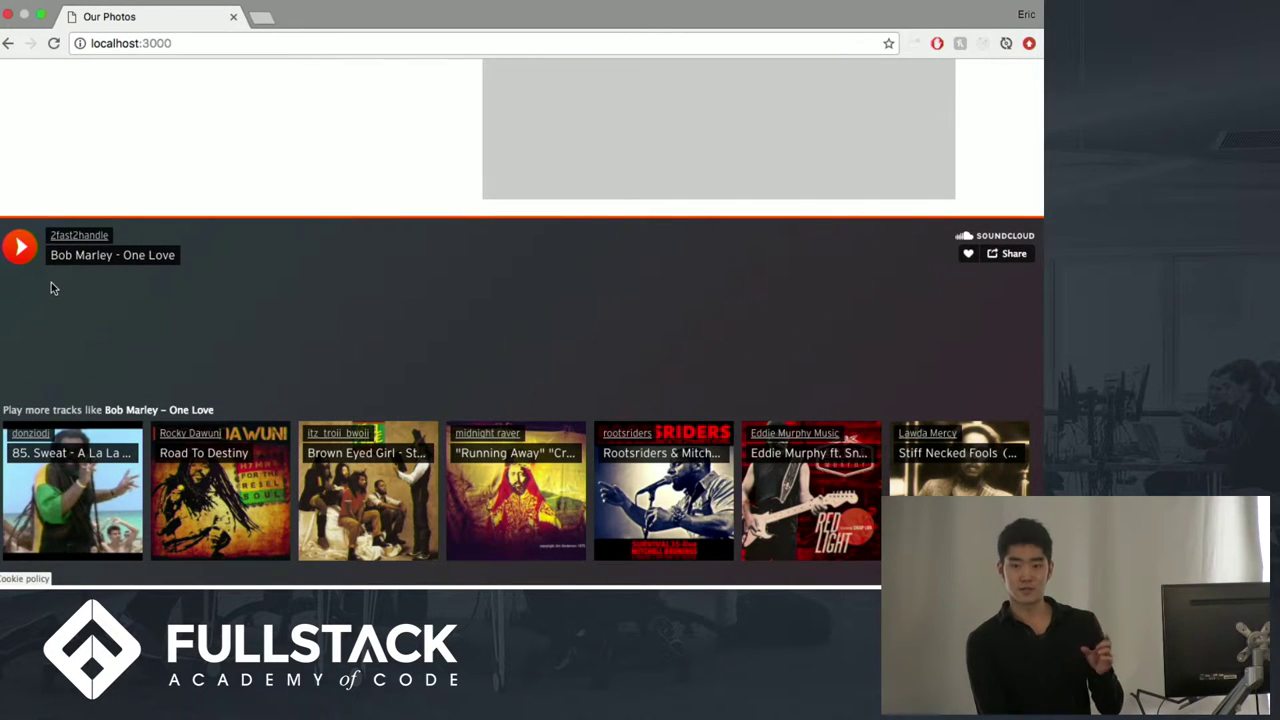
scroll(54, 288, up, 10)
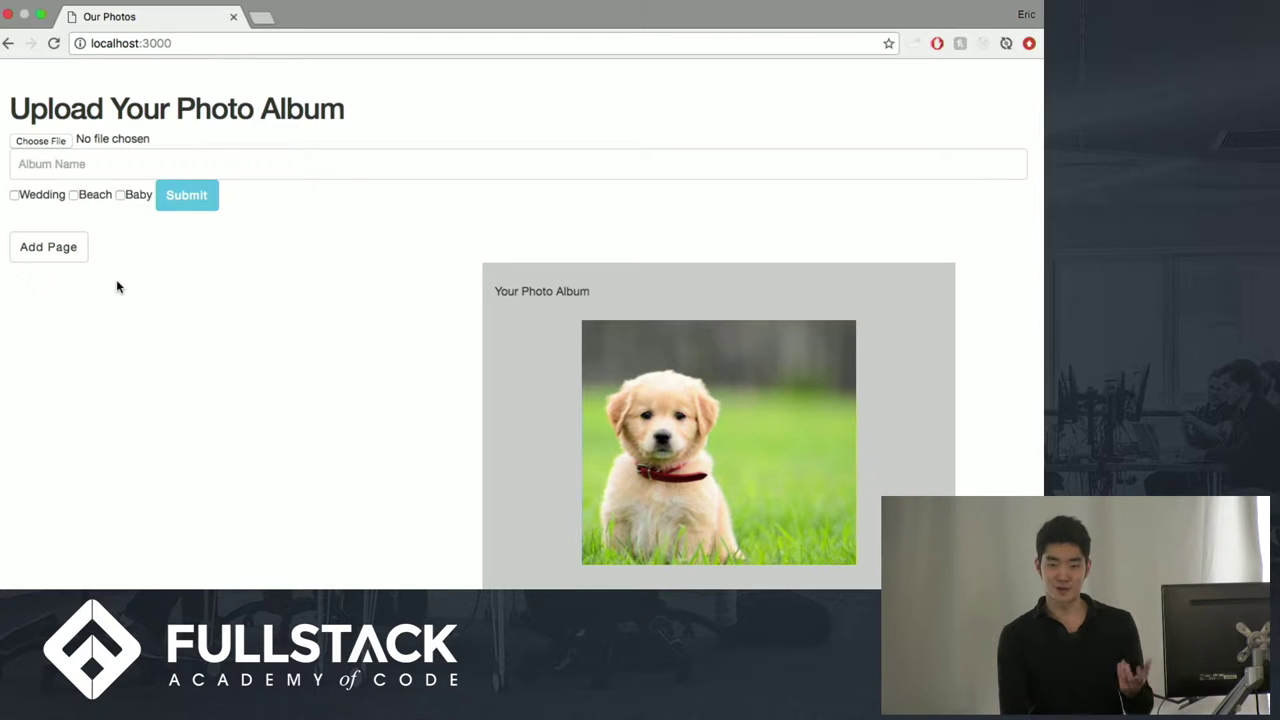
click(15, 196)
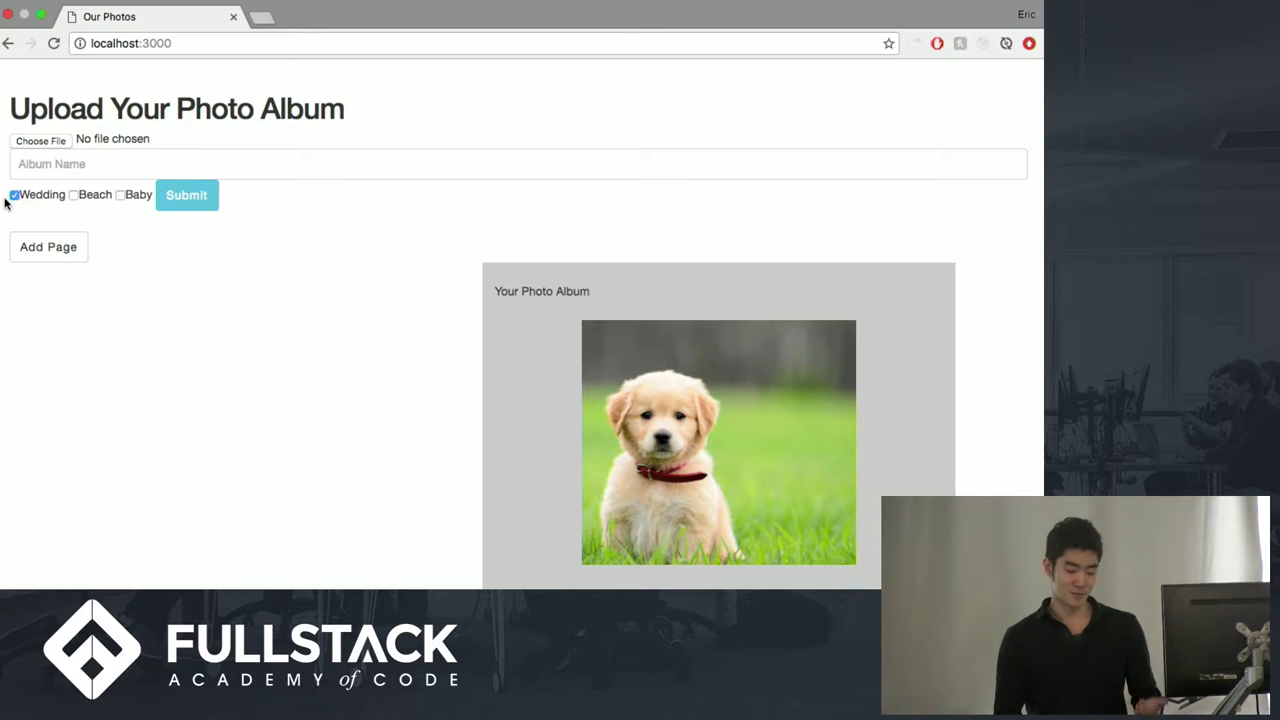
click(14, 196)
scroll(91, 278, down, 5)
scroll(91, 278, up, 1)
Briefly play the One Love track, then pause it
click(99, 268)
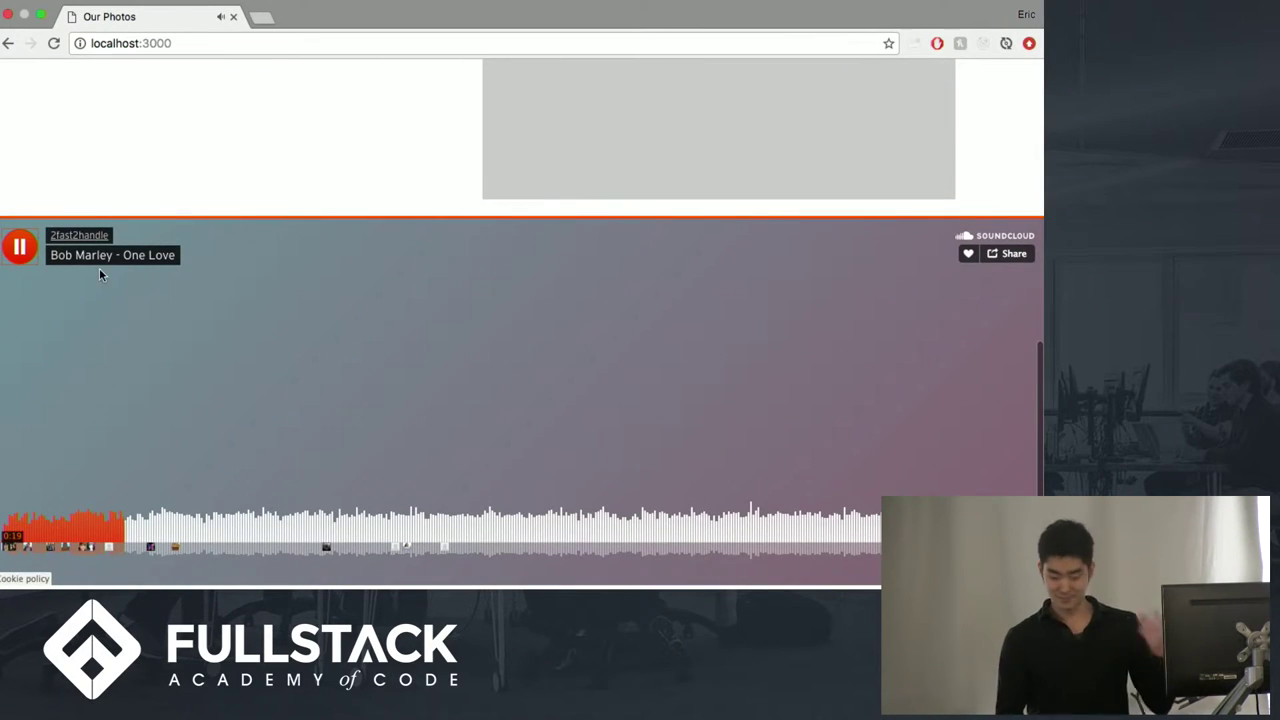
click(24, 246)
scroll(213, 176, up, 5)
scroll(213, 176, up, 2)
scroll(213, 176, down, 1)
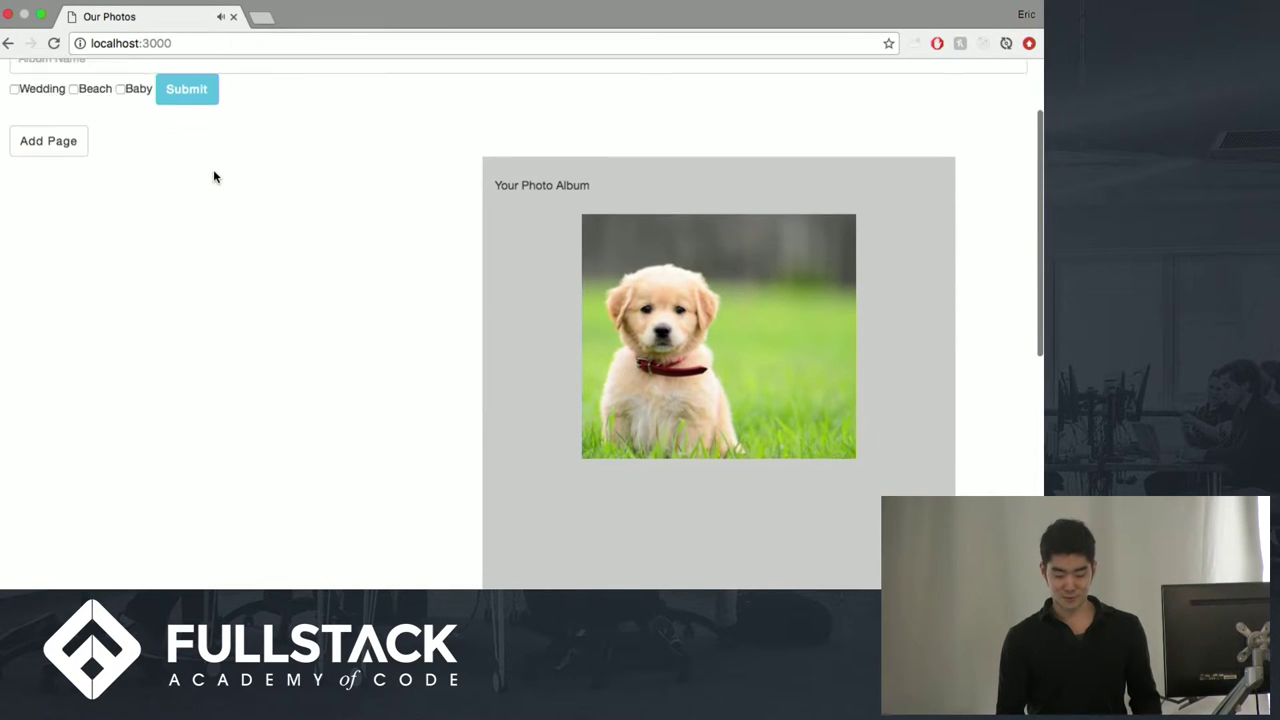
Flip from the puppy cover through the family photo pages to the blank add-photos page
click(911, 148)
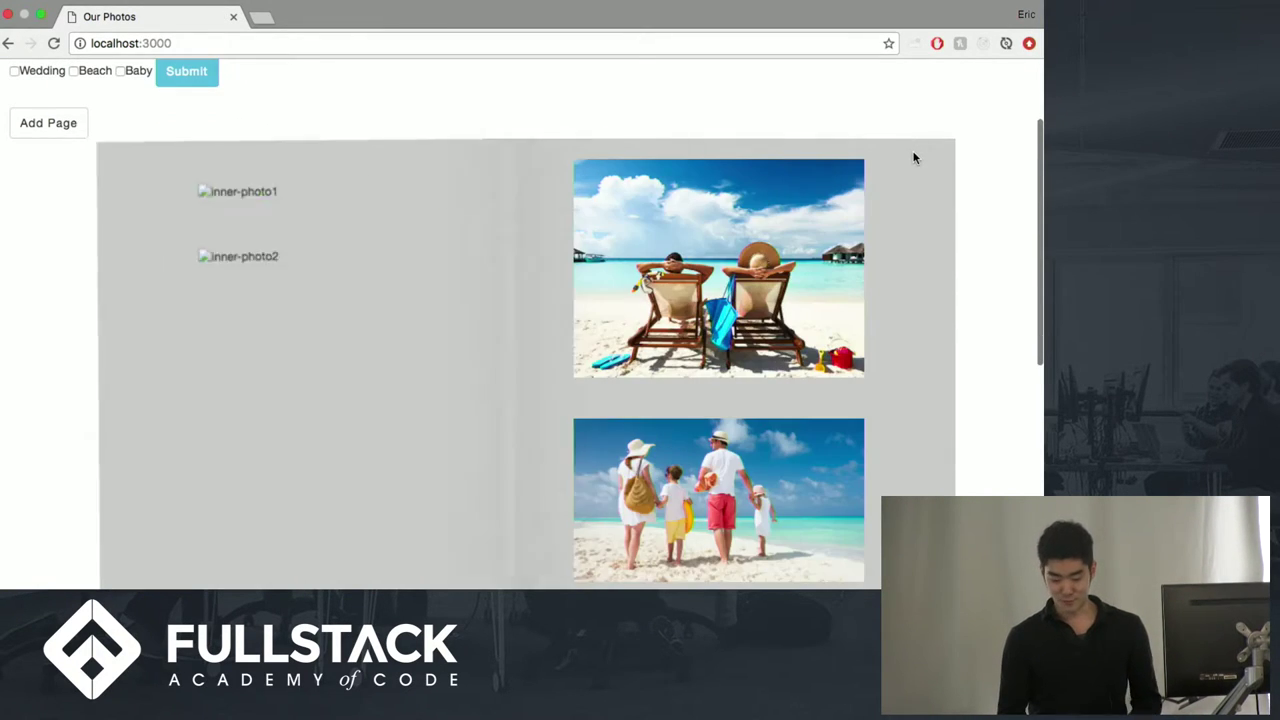
scroll(913, 160, down, 1)
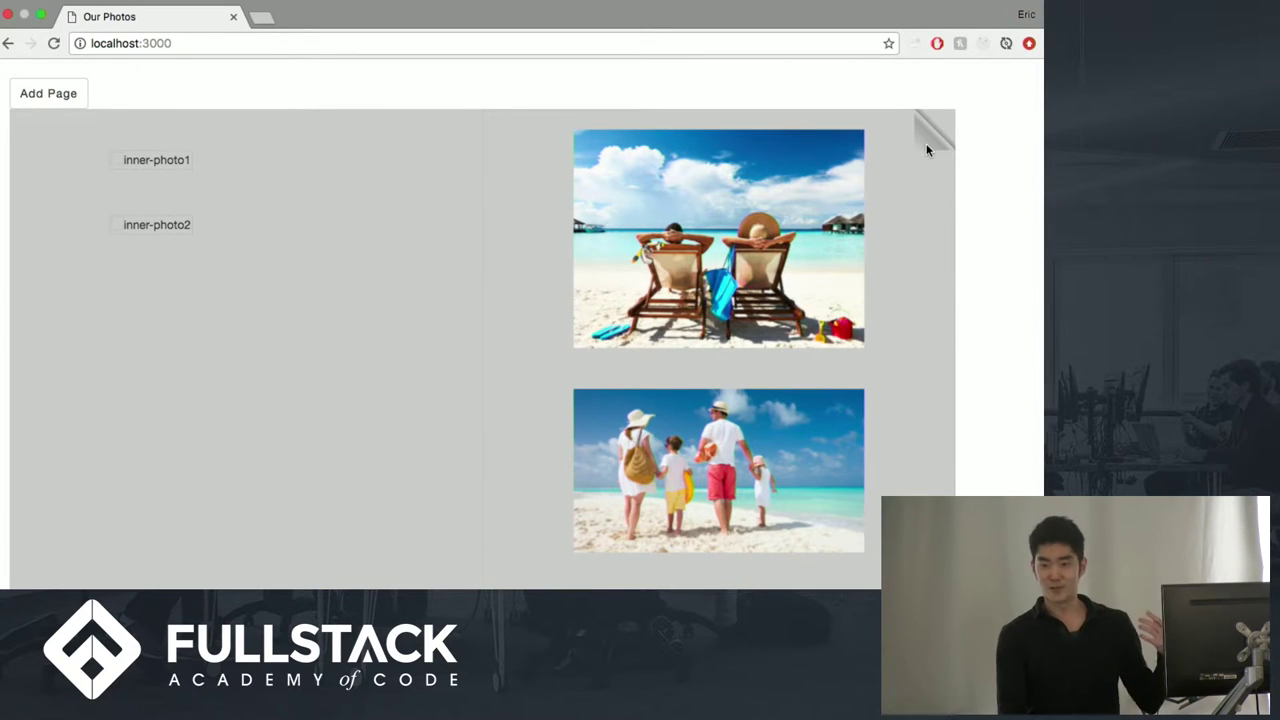
click(926, 147)
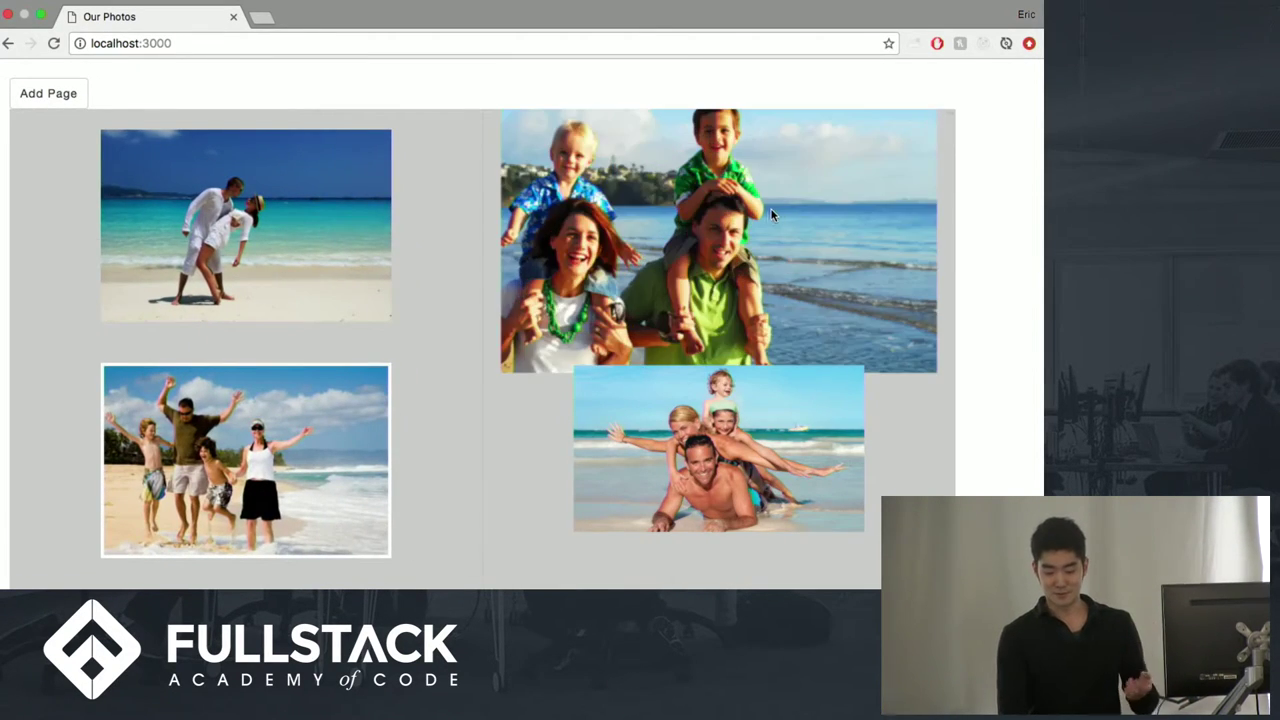
scroll(580, 270, up, 1)
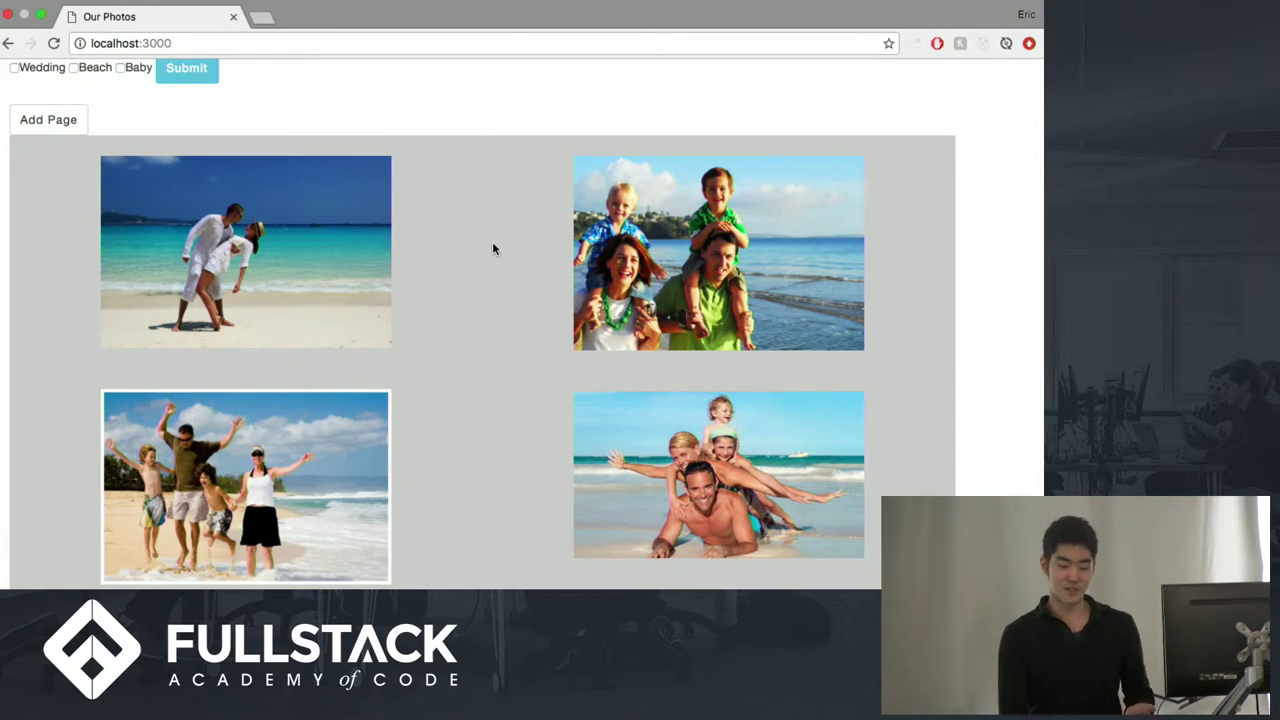
click(923, 145)
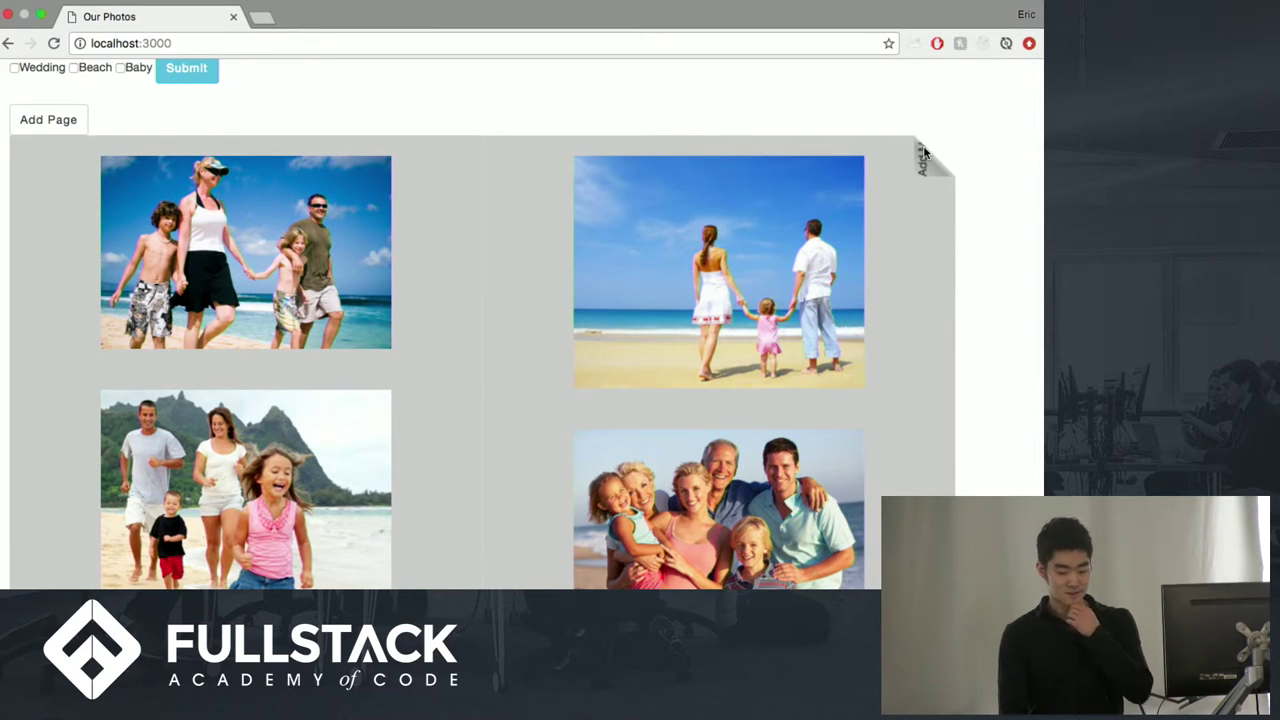
click(923, 152)
Turn back three pages to the first beach spread
click(46, 166)
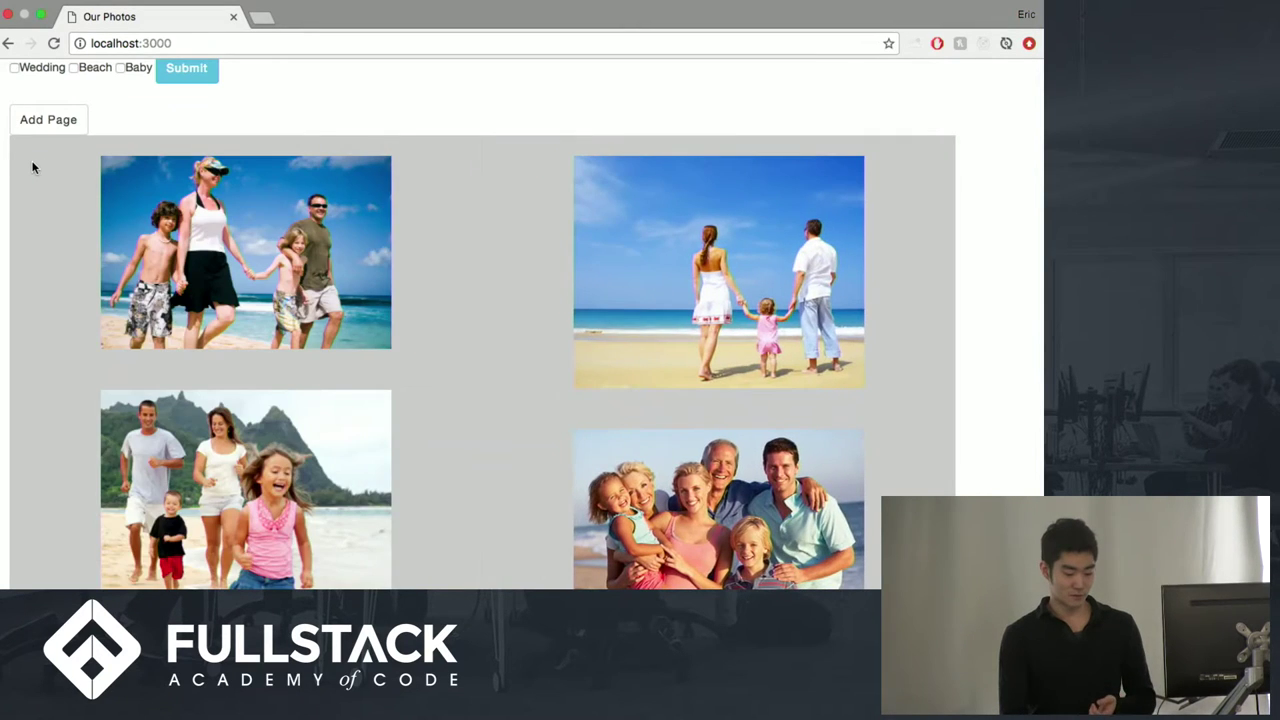
click(31, 166)
click(30, 165)
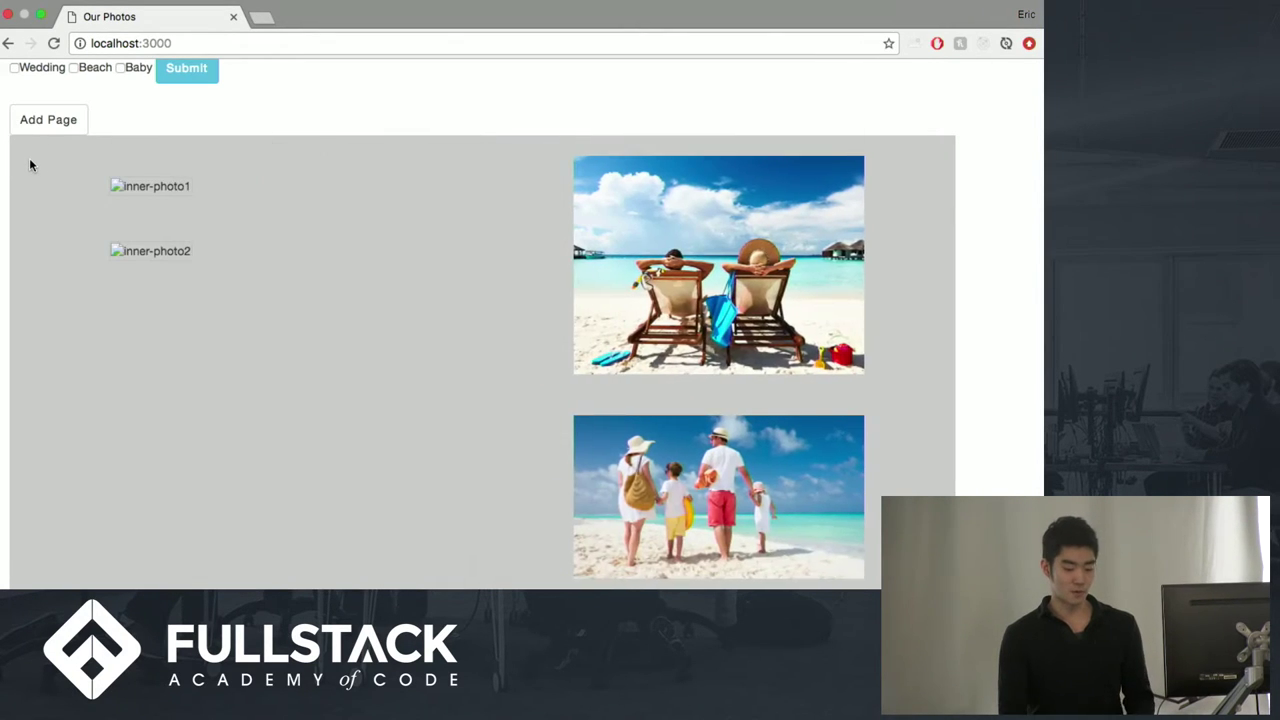
scroll(314, 91, up, 2)
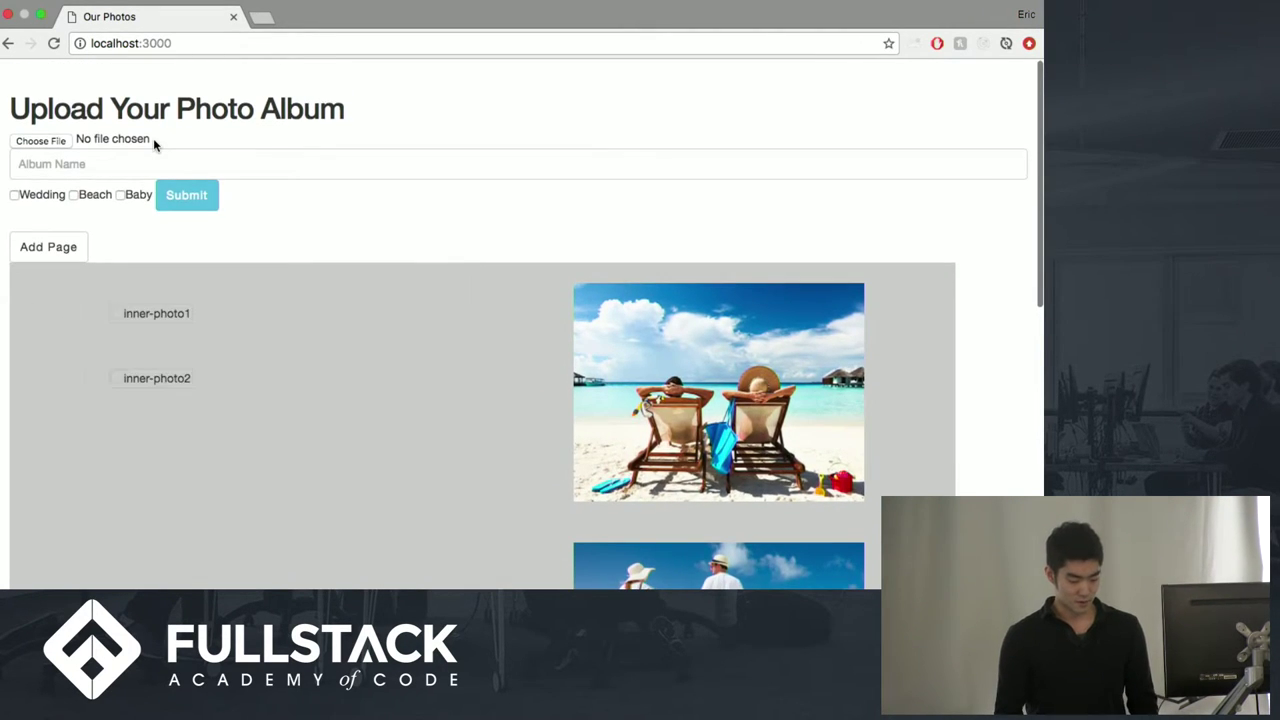
Upload cute puppy.jpg from the Desktop folder to the album
click(45, 141)
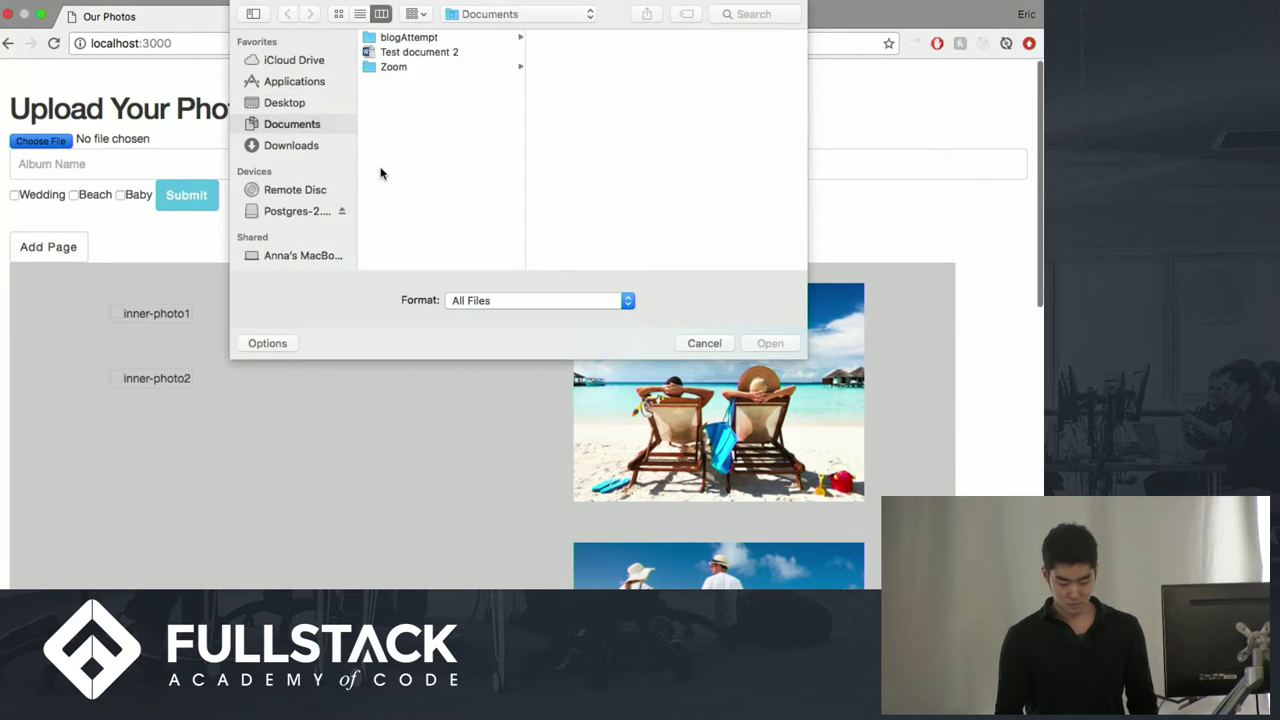
key(super+shift+d)
double_click(455, 38)
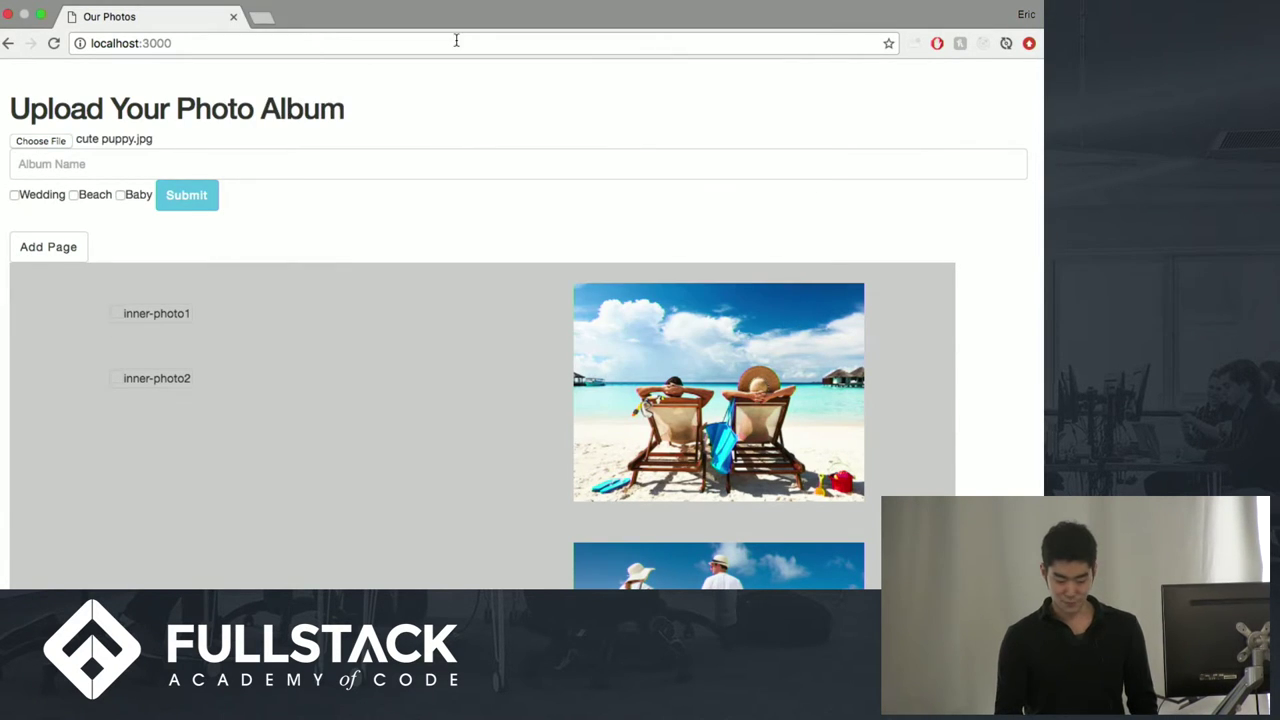
click(193, 200)
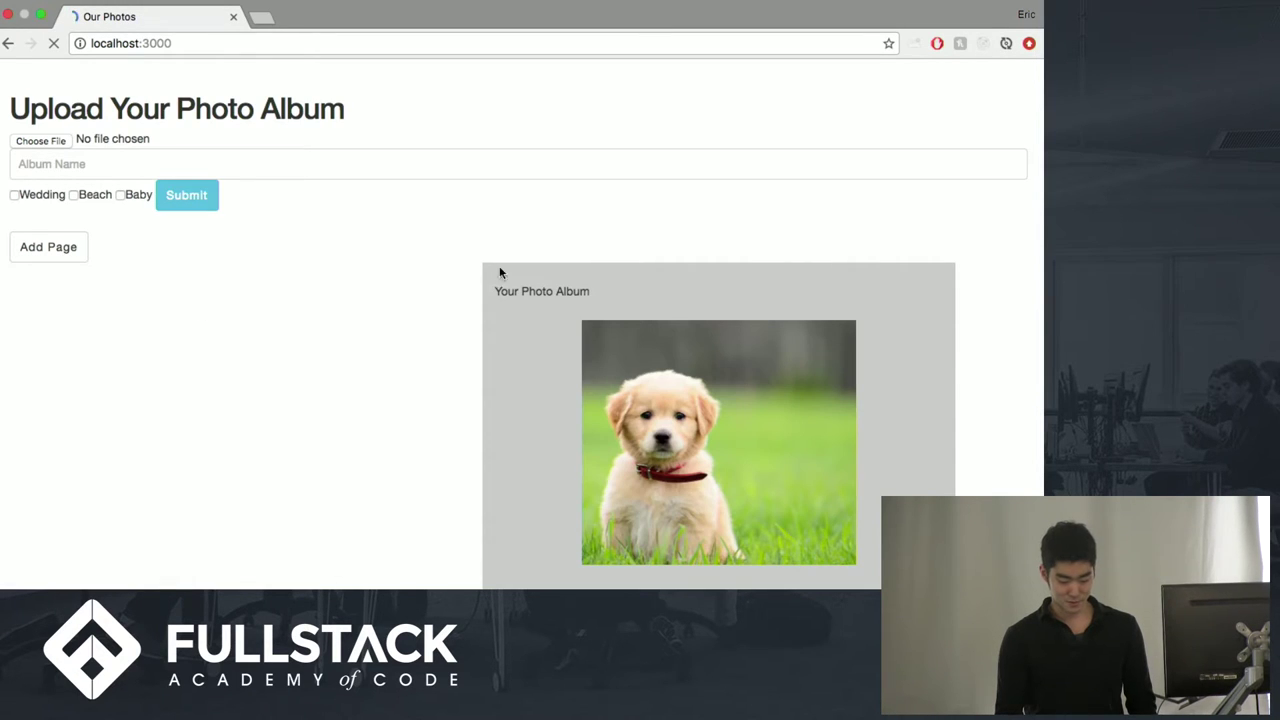
Open the album's inner pages and submit cute puppy.jpg again
click(929, 278)
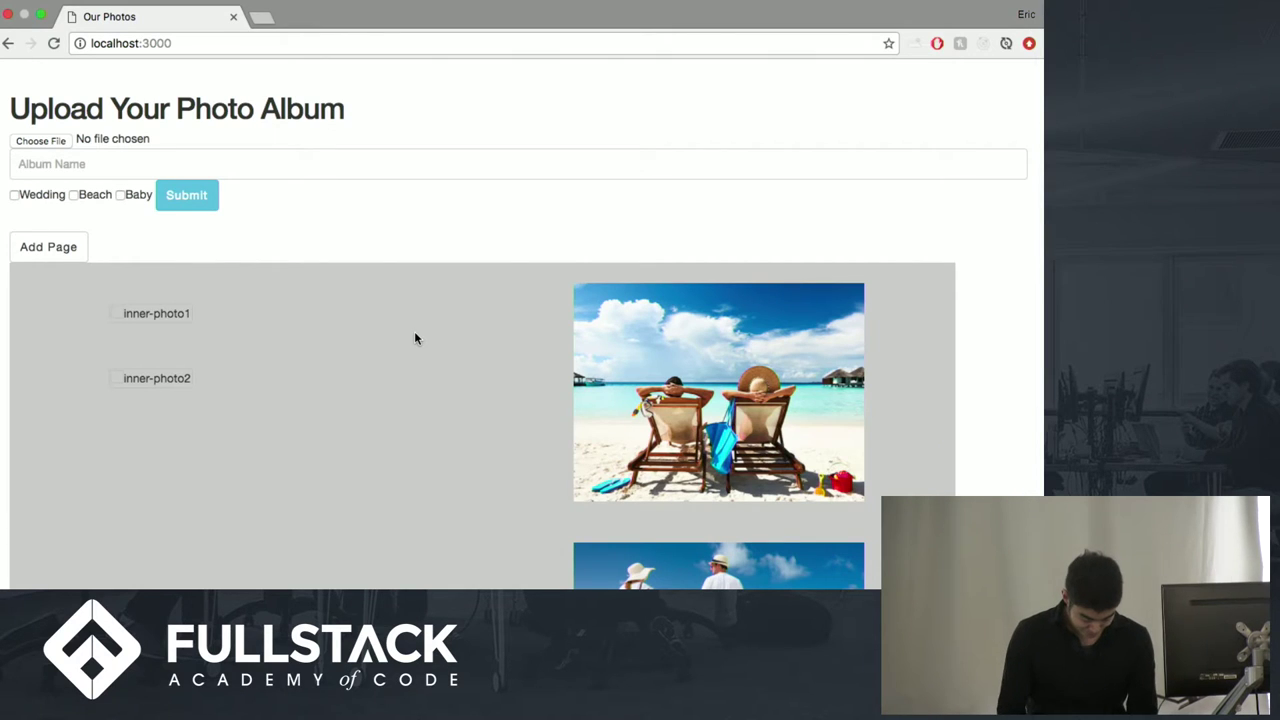
click(48, 145)
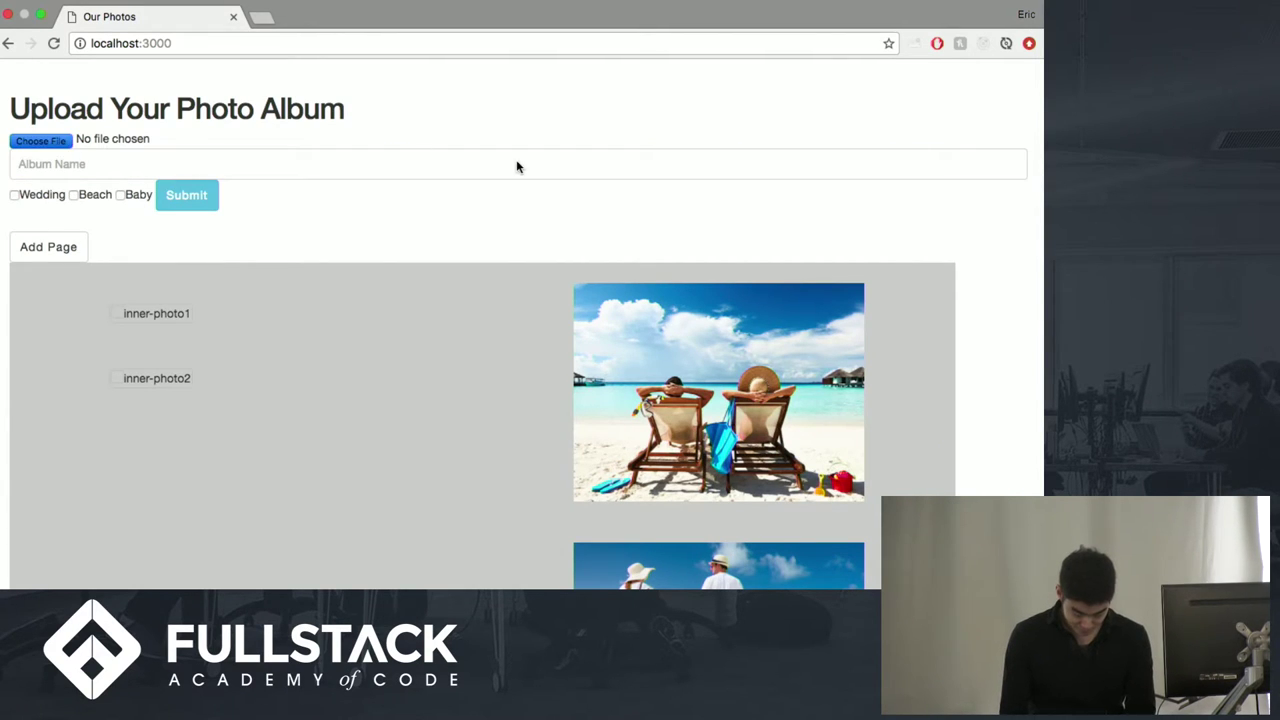
click(457, 38)
double_click(457, 38)
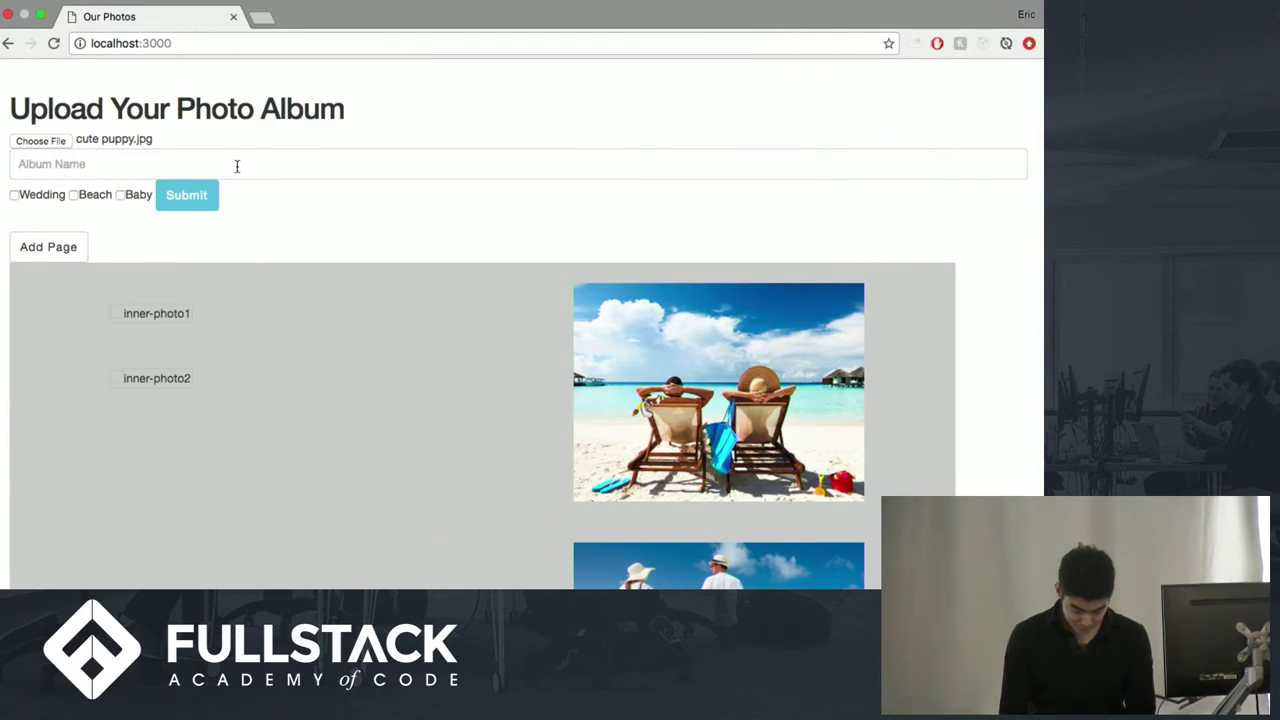
click(218, 196)
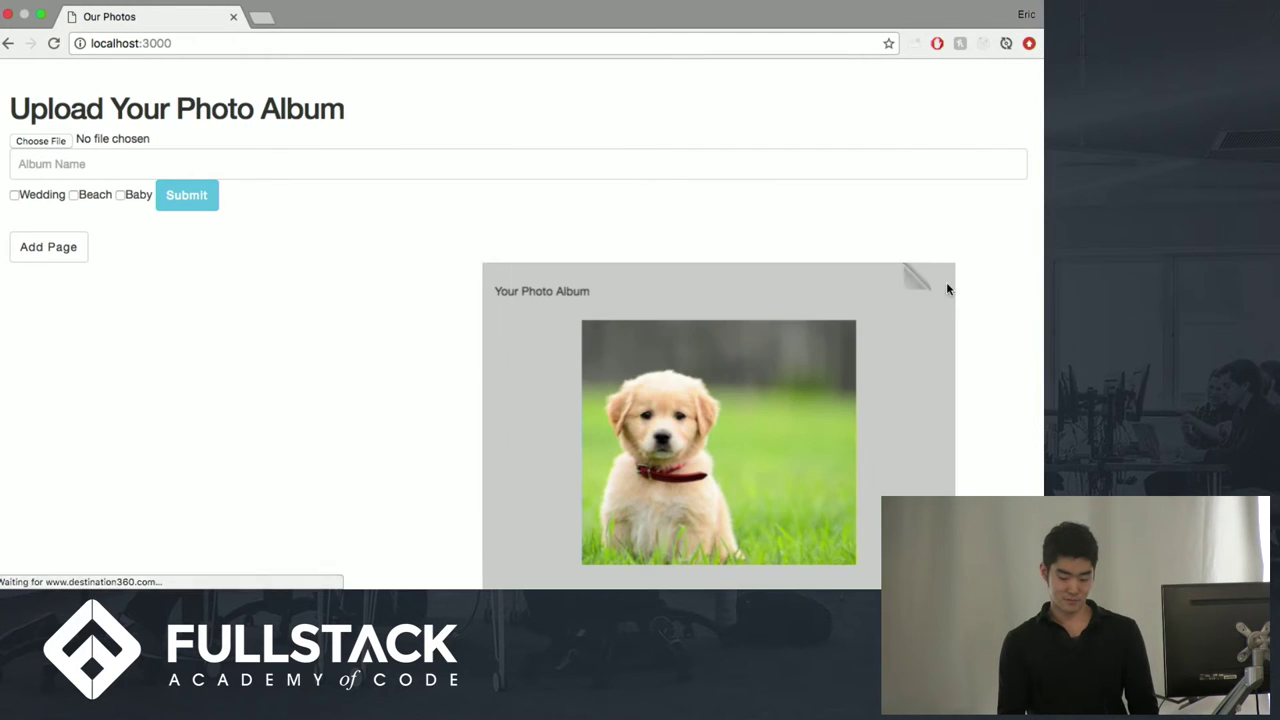
Turn past the cover and submit cute puppy.jpg a third time
click(913, 290)
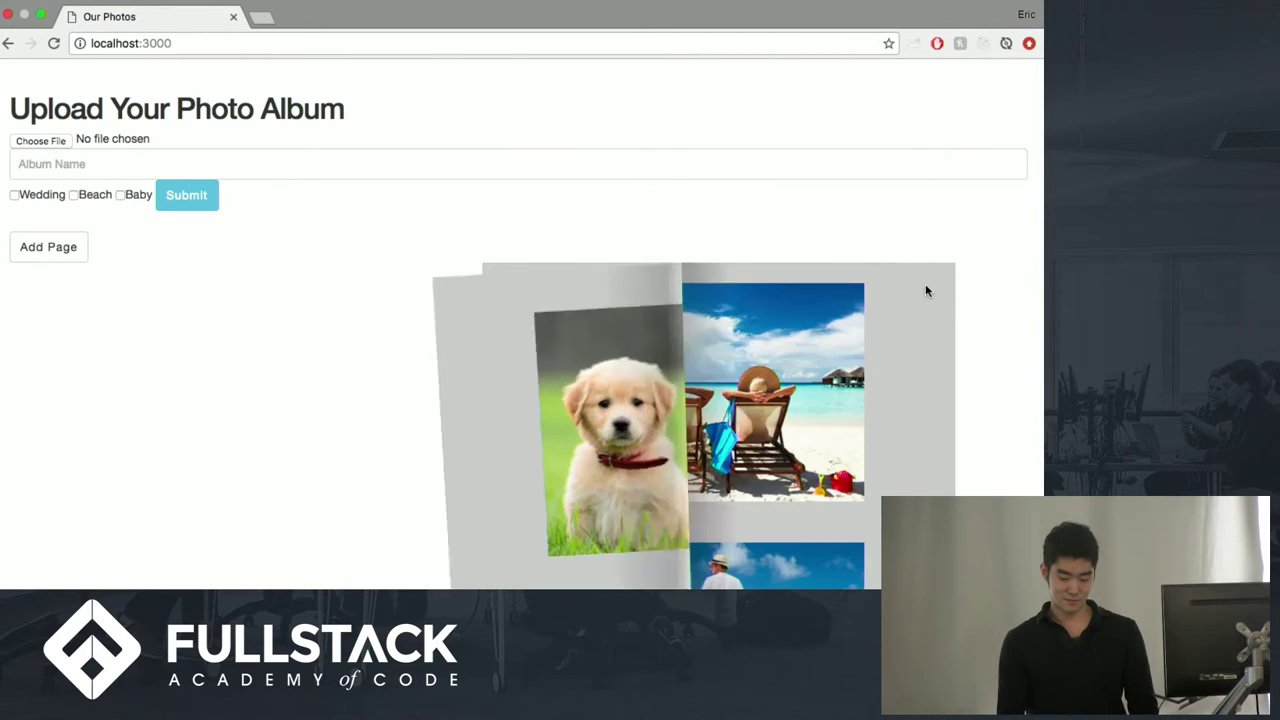
scroll(301, 401, down, 3)
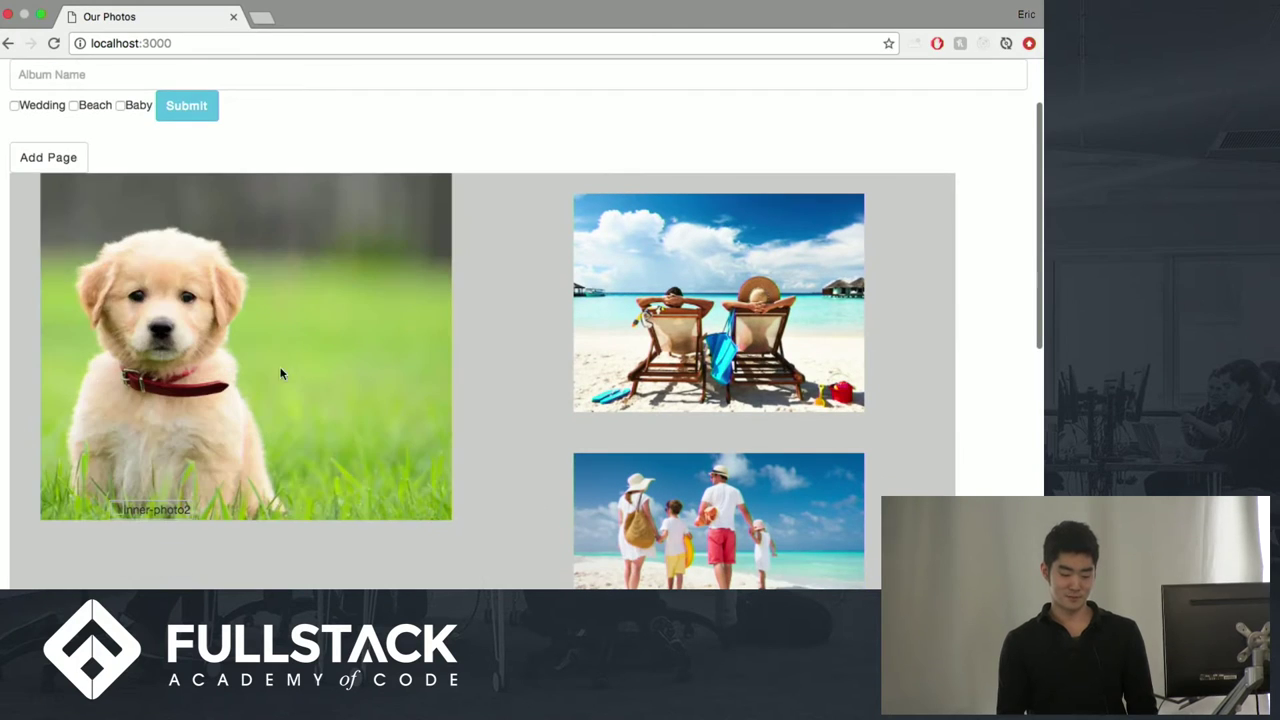
scroll(150, 140, up, 2)
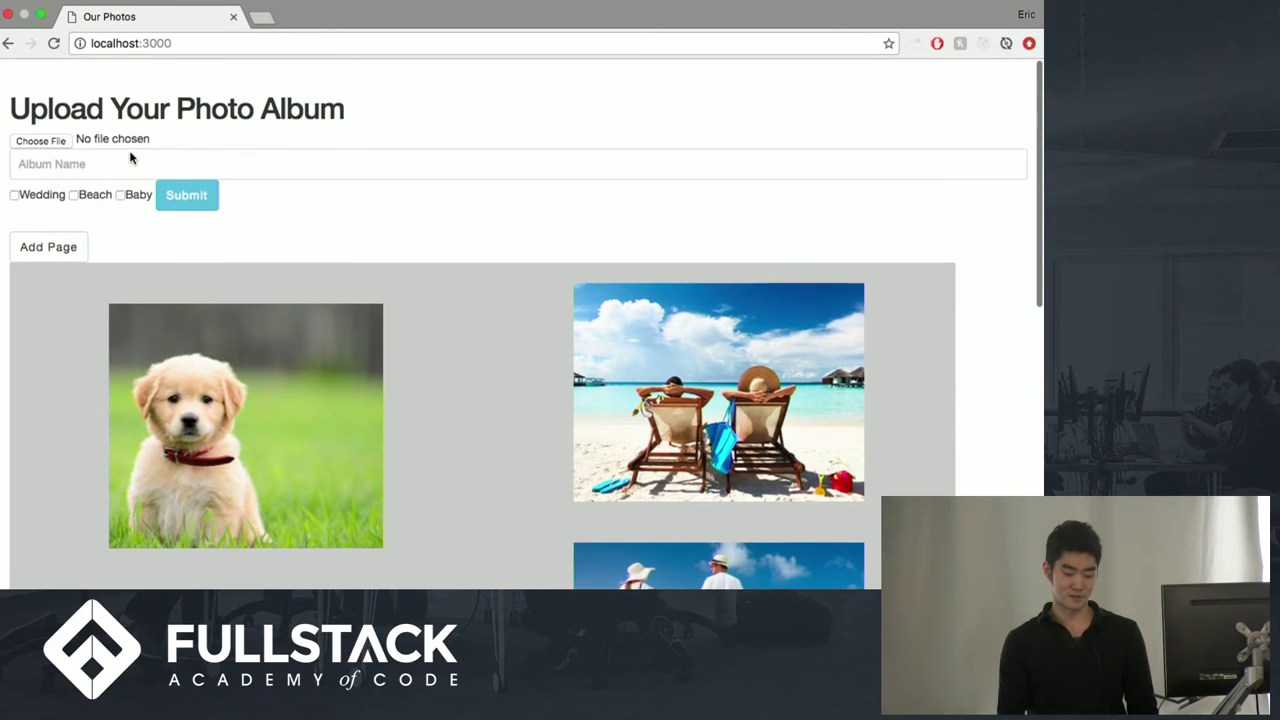
click(42, 142)
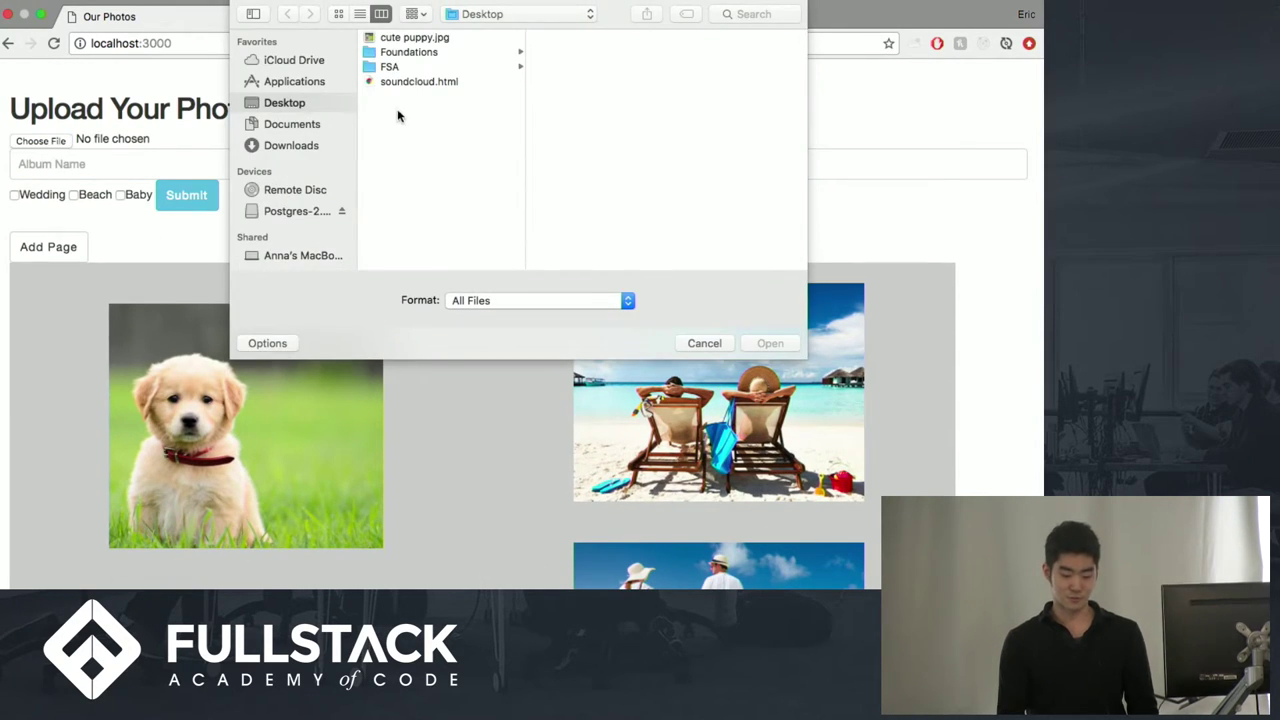
click(437, 40)
key(Return)
click(187, 195)
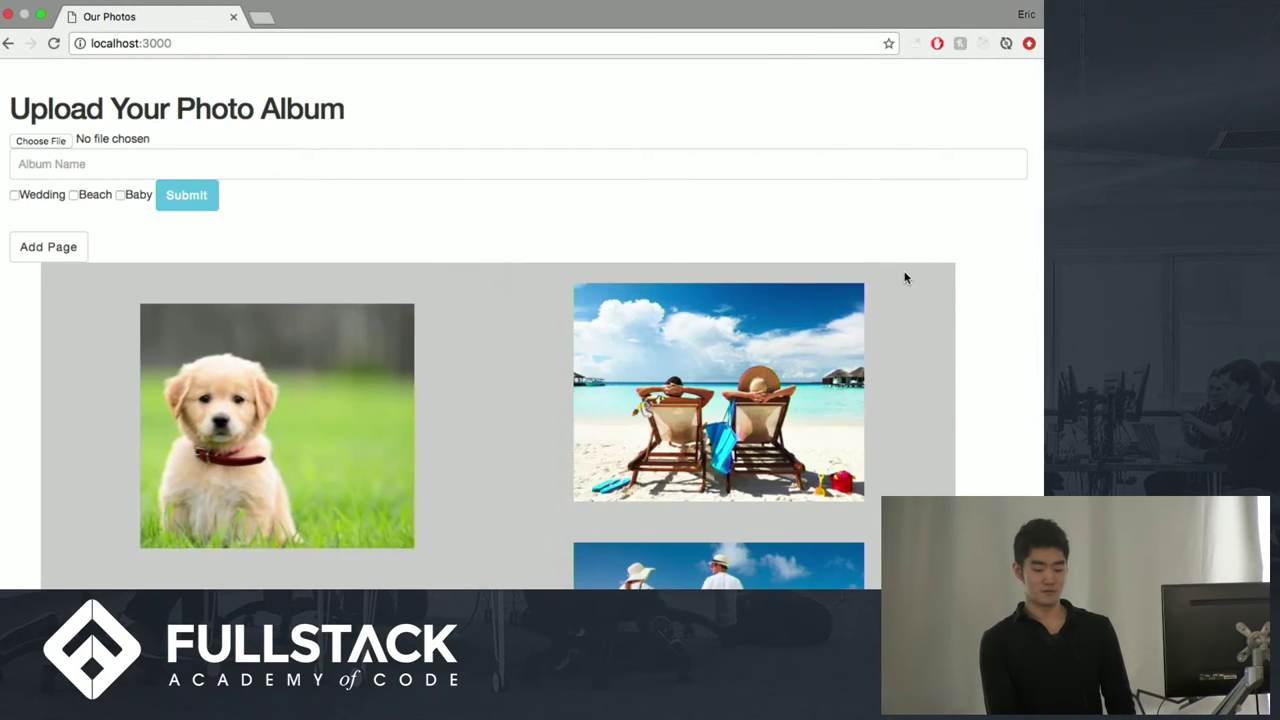
Bring the album to the spread showing the two puppy photos
scroll(900, 275, down, 5)
scroll(880, 284, up, 1)
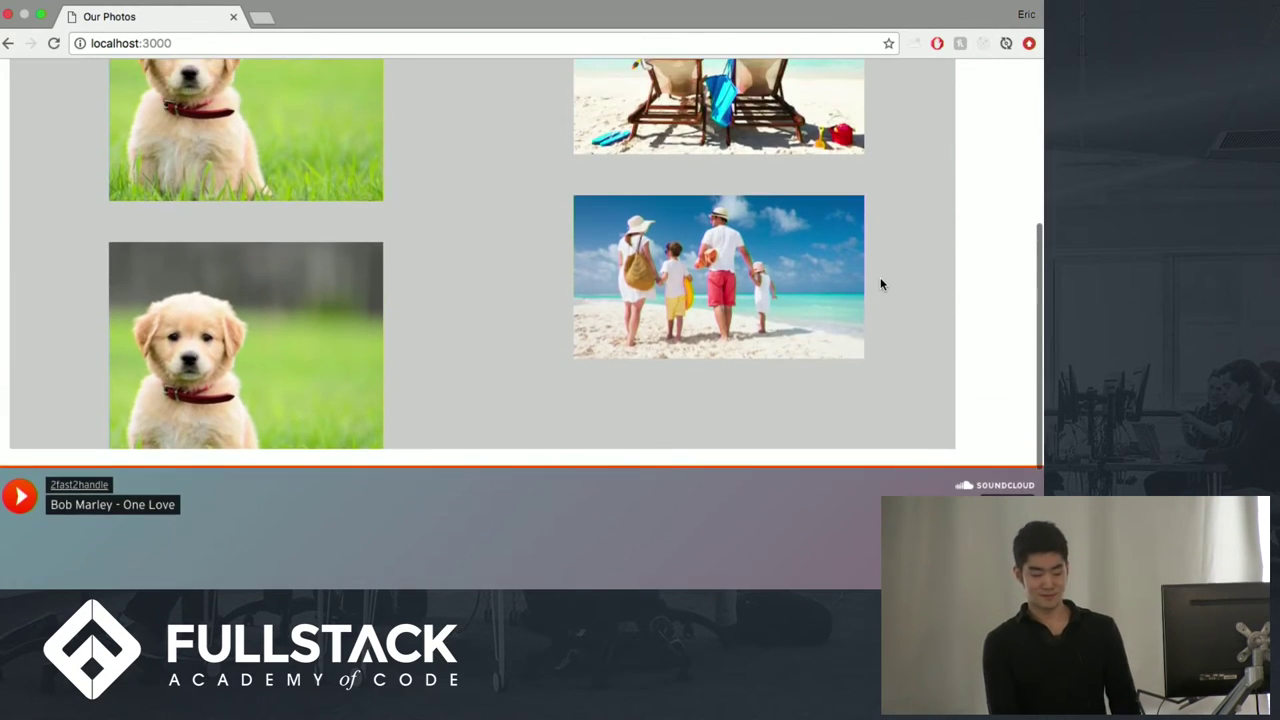
click(827, 285)
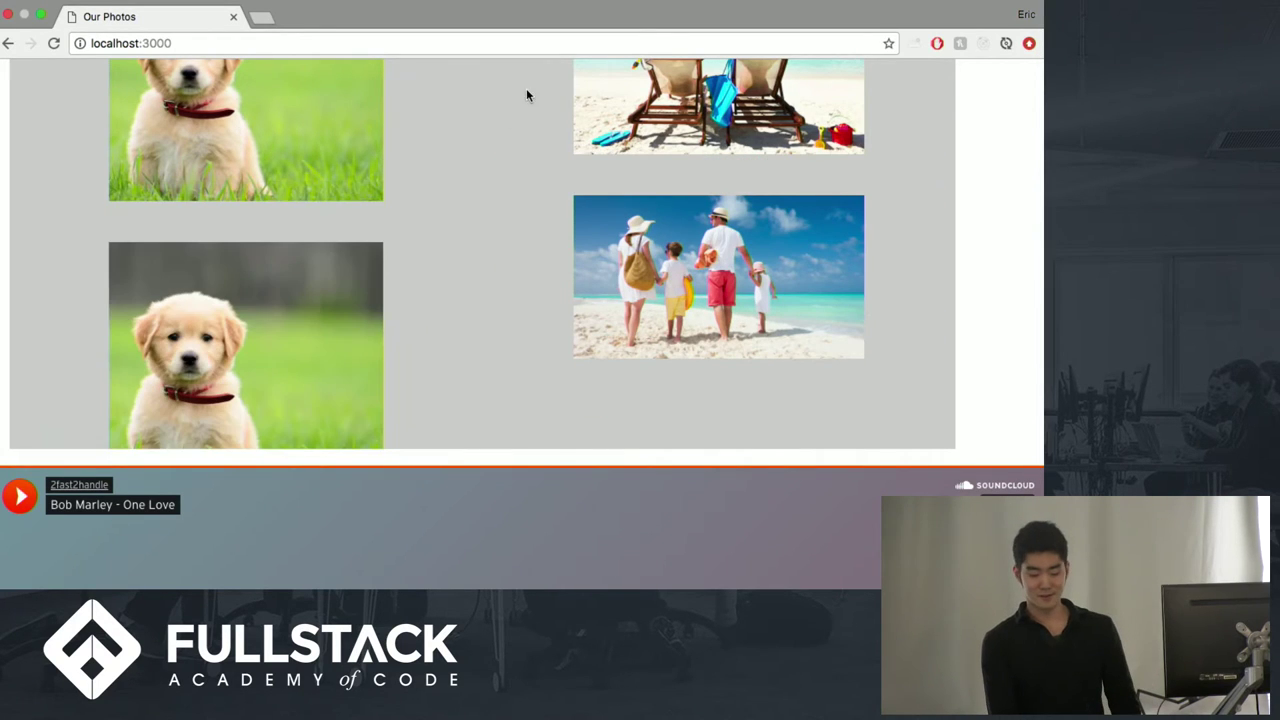
scroll(988, 162, up, 5)
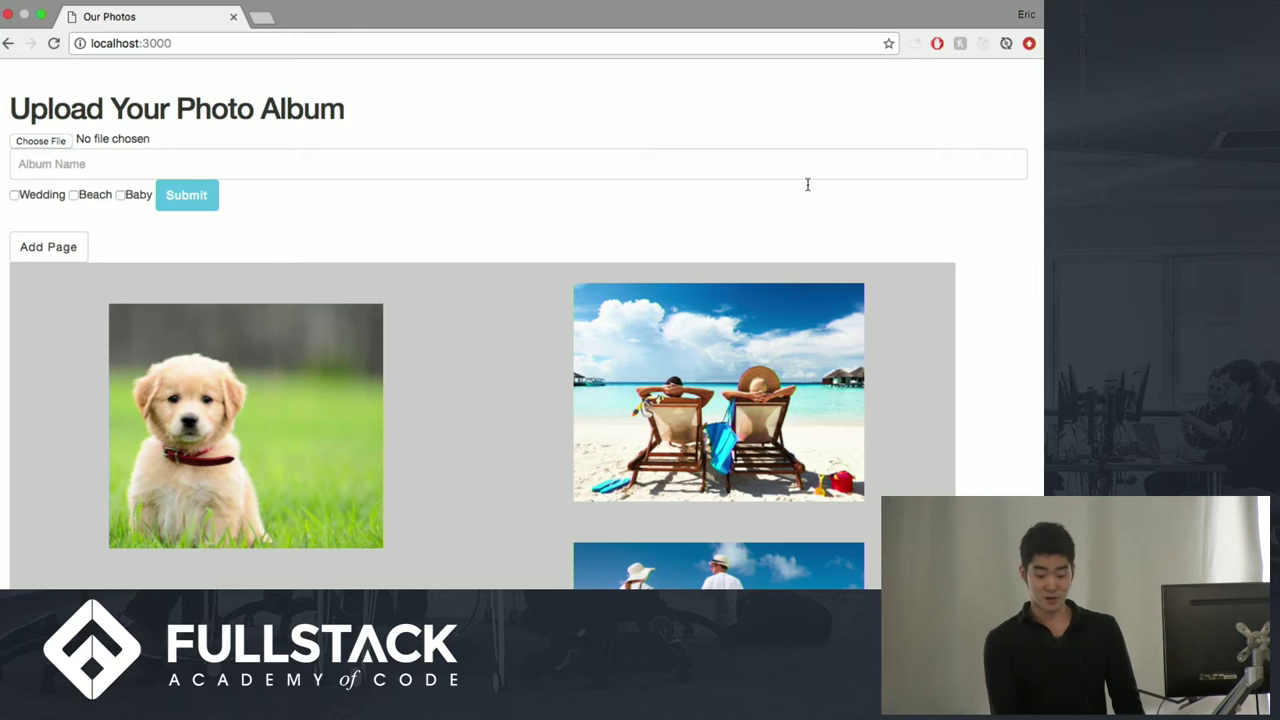
scroll(591, 410, down, 3)
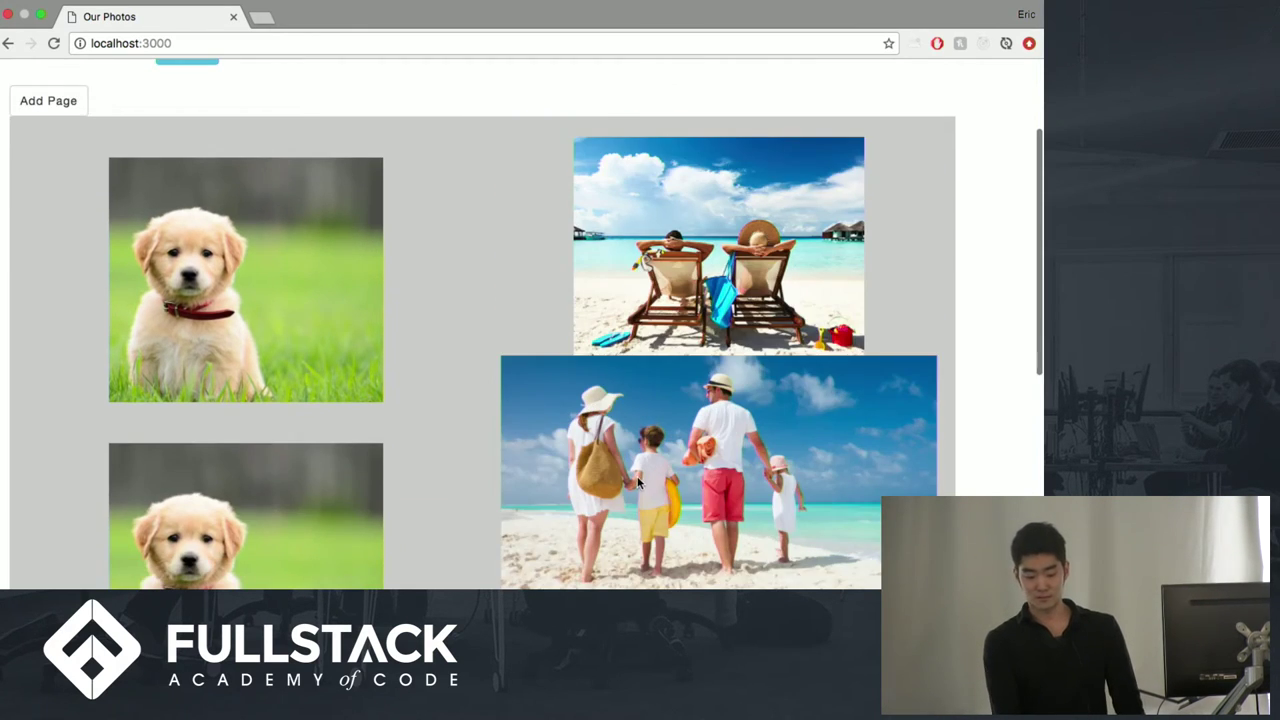
scroll(637, 476, down, 2)
scroll(685, 175, up, 2)
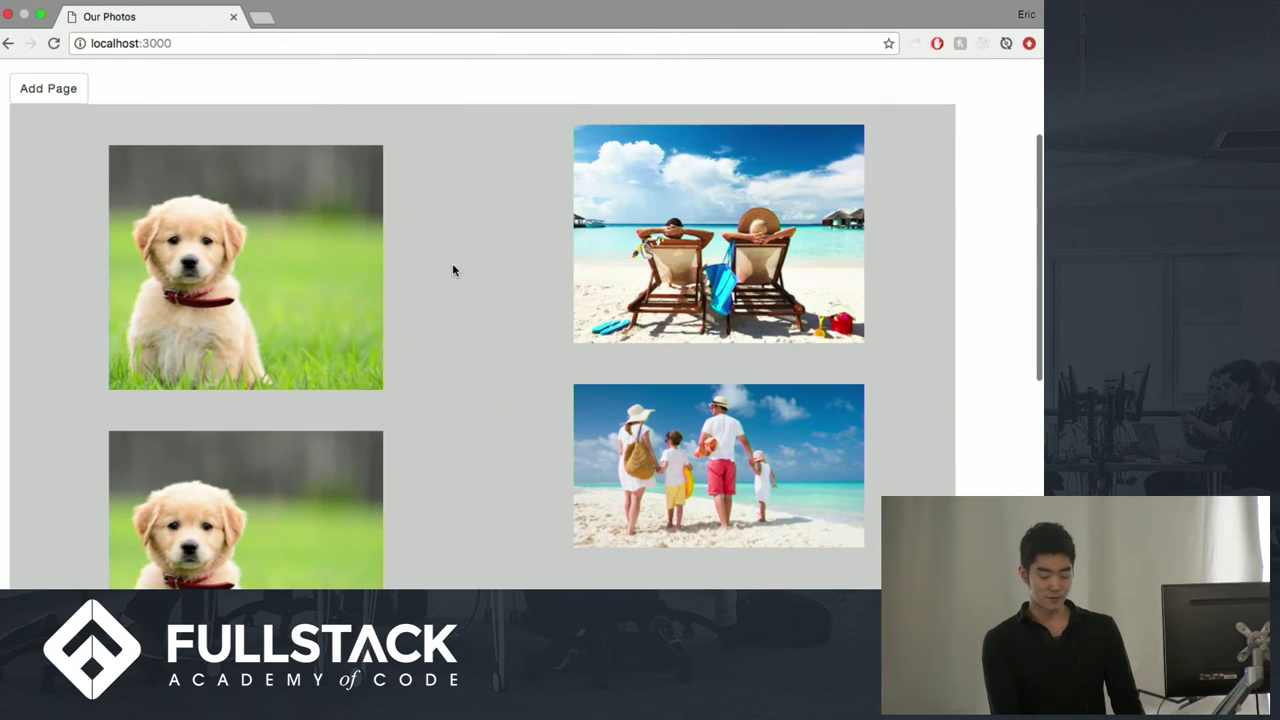
scroll(452, 266, up, 3)
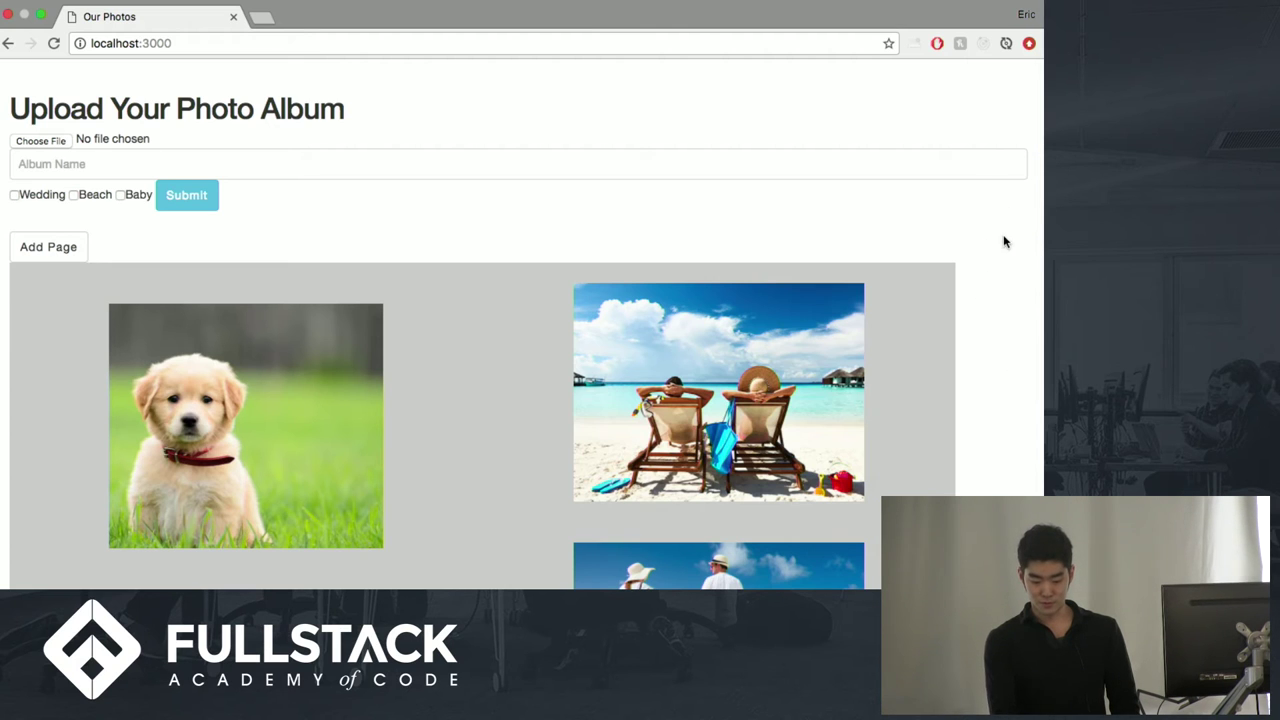
drag(993, 218, 703, 210)
Play Bob Marley - One Love from the SoundCloud widget below the album
scroll(703, 210, down, 10)
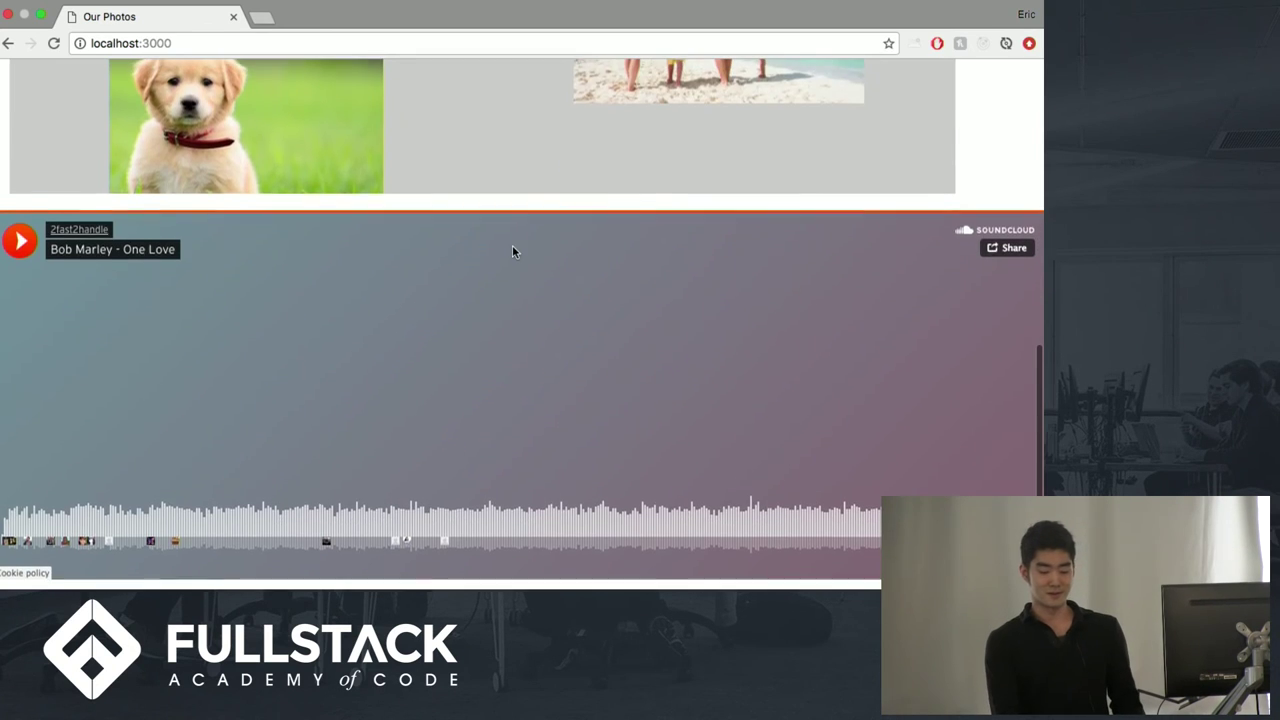
scroll(512, 252, up, 10)
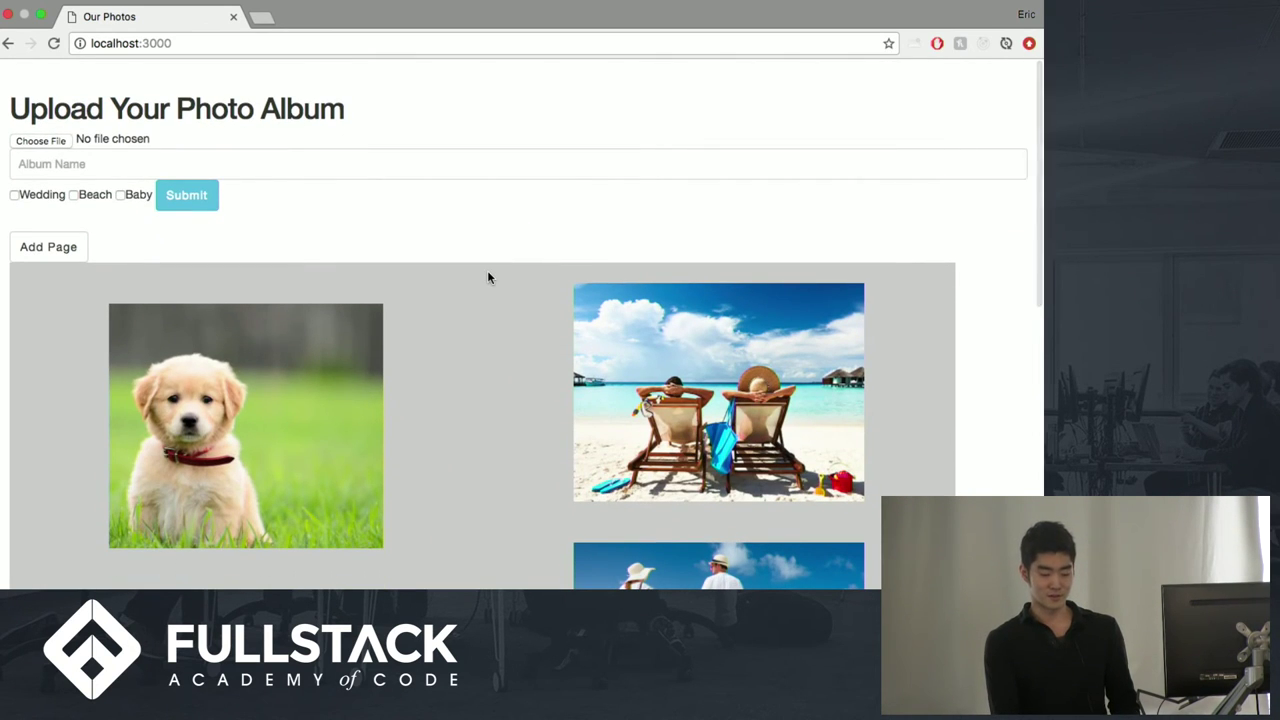
scroll(489, 277, down, 5)
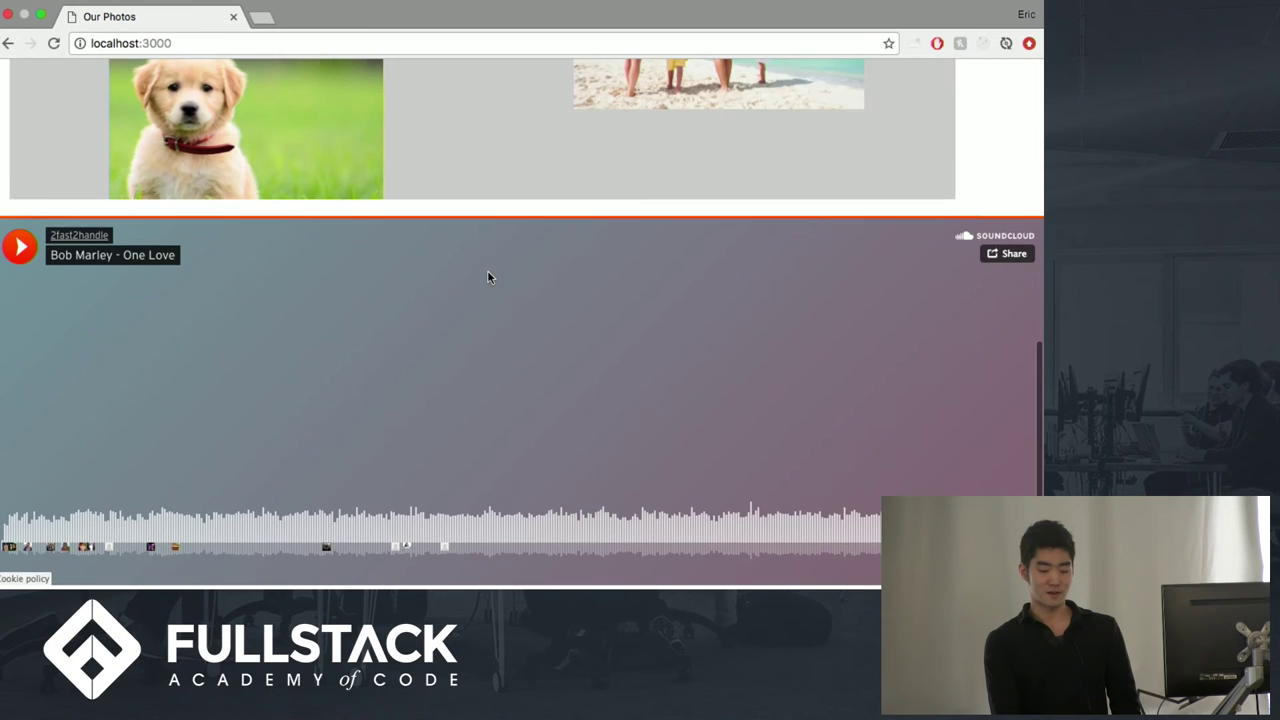
scroll(487, 277, up, 5)
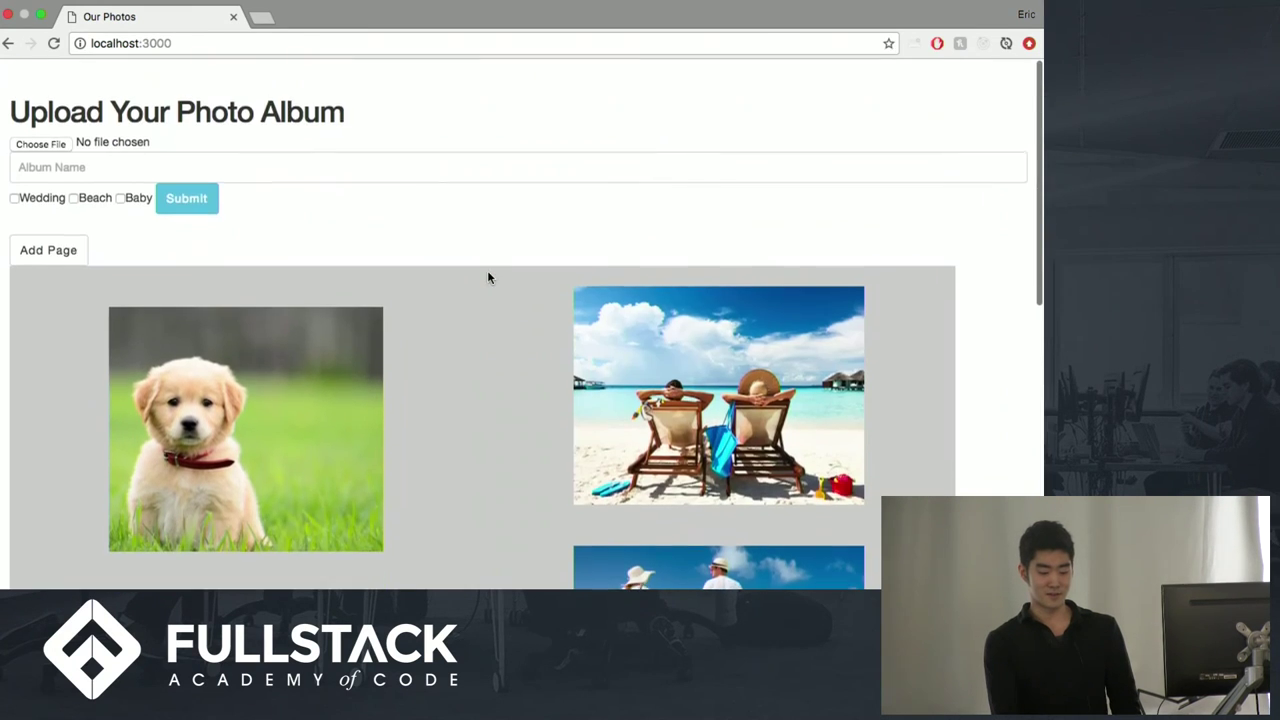
scroll(487, 277, down, 5)
scroll(487, 277, up, 2)
scroll(487, 277, up, 3)
scroll(487, 277, down, 5)
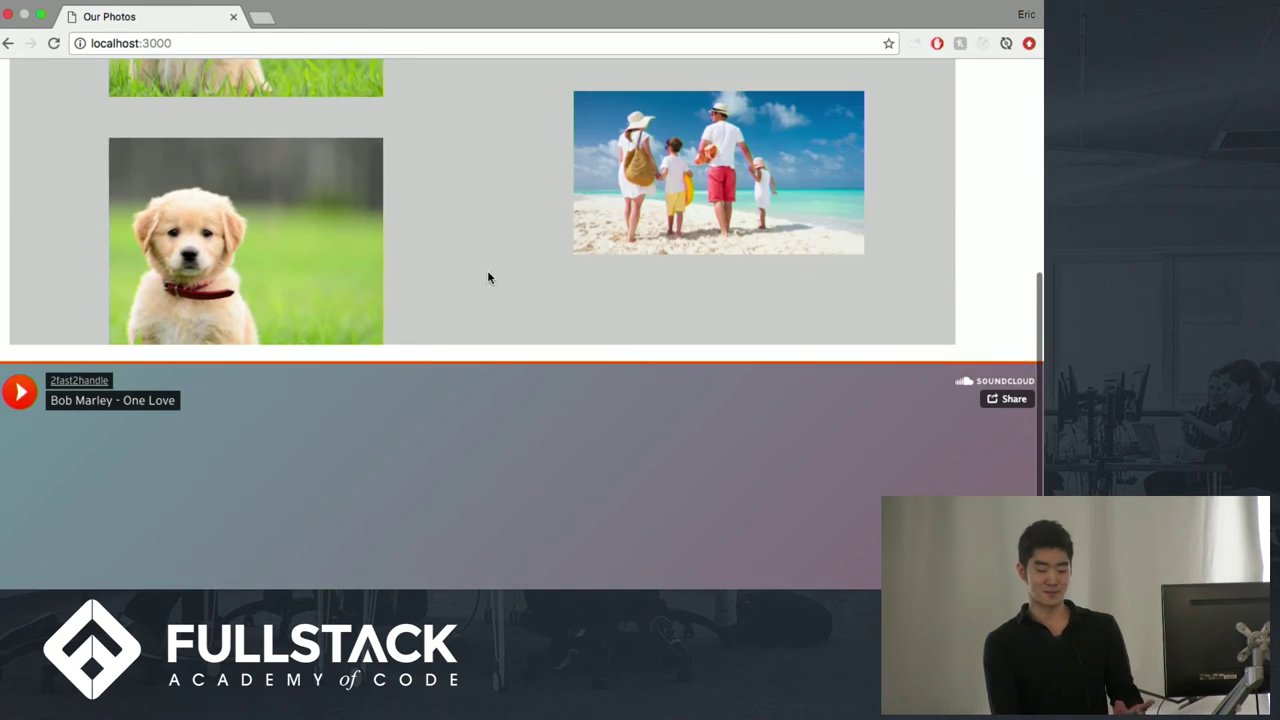
scroll(487, 277, up, 5)
scroll(488, 277, down, 5)
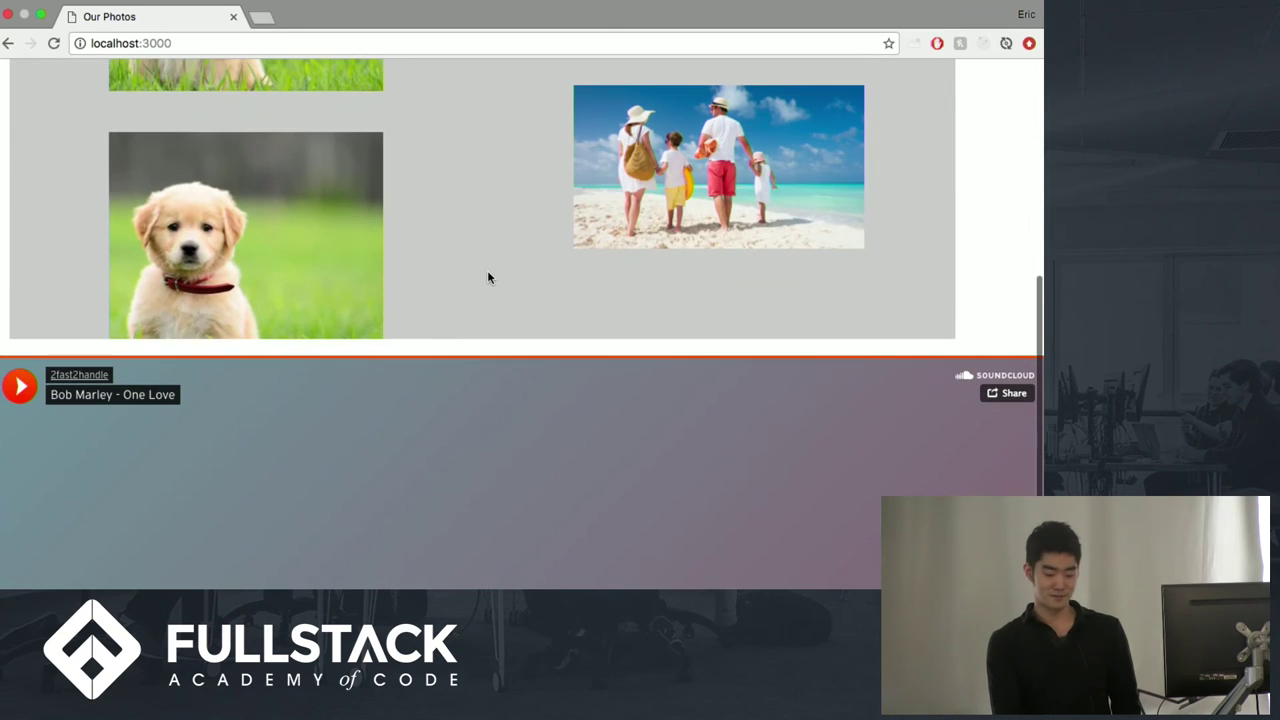
click(16, 388)
Turn three pages forward past the beach photos to the final blank add-photos page
scroll(536, 248, up, 4)
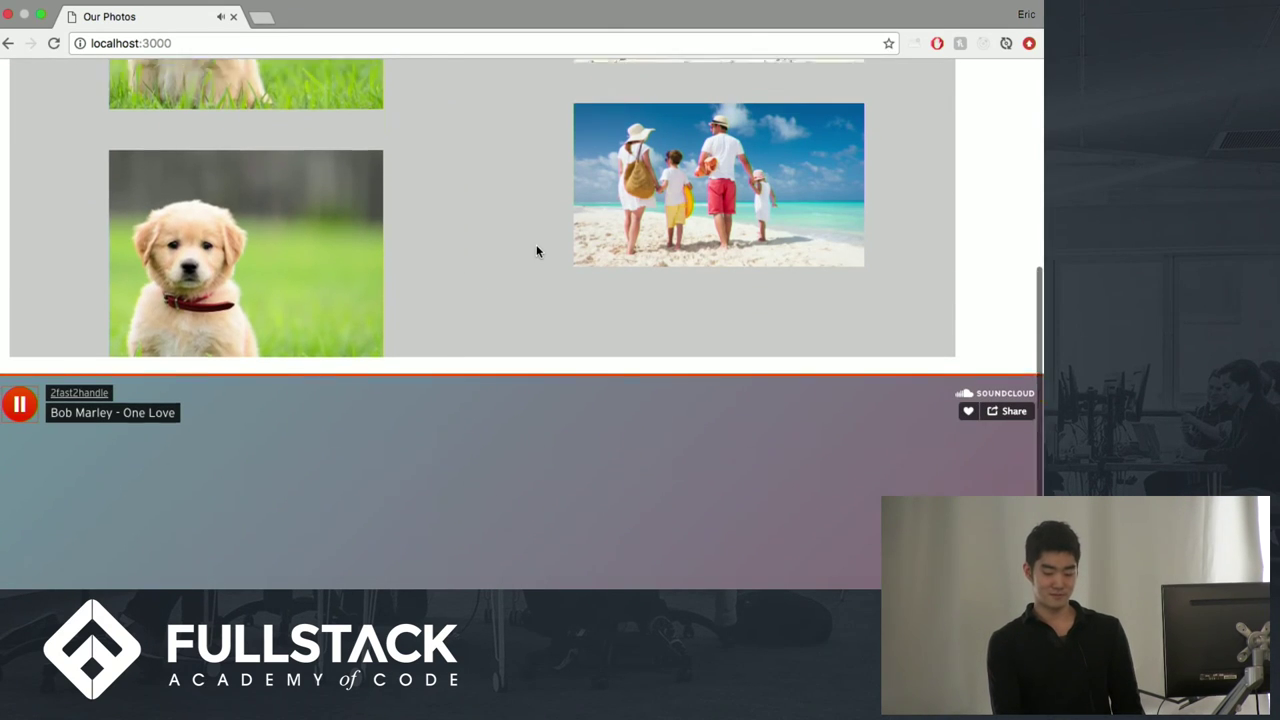
scroll(536, 248, down, 2)
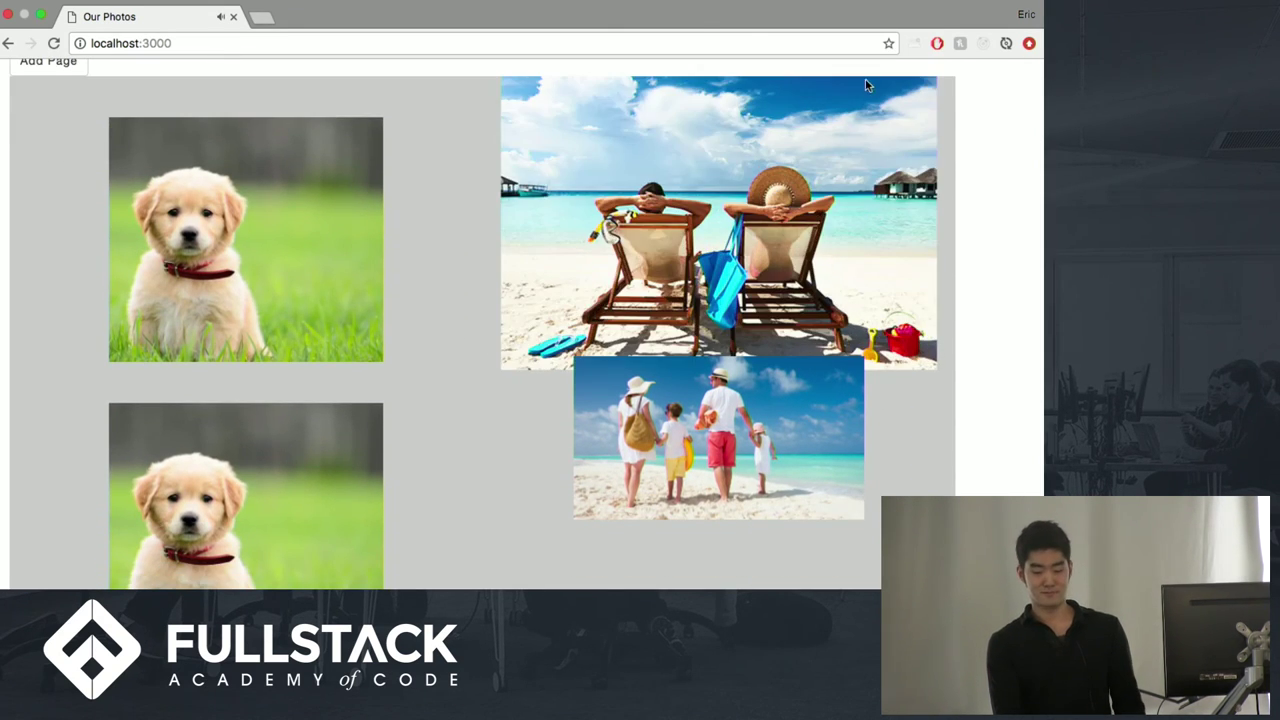
click(937, 97)
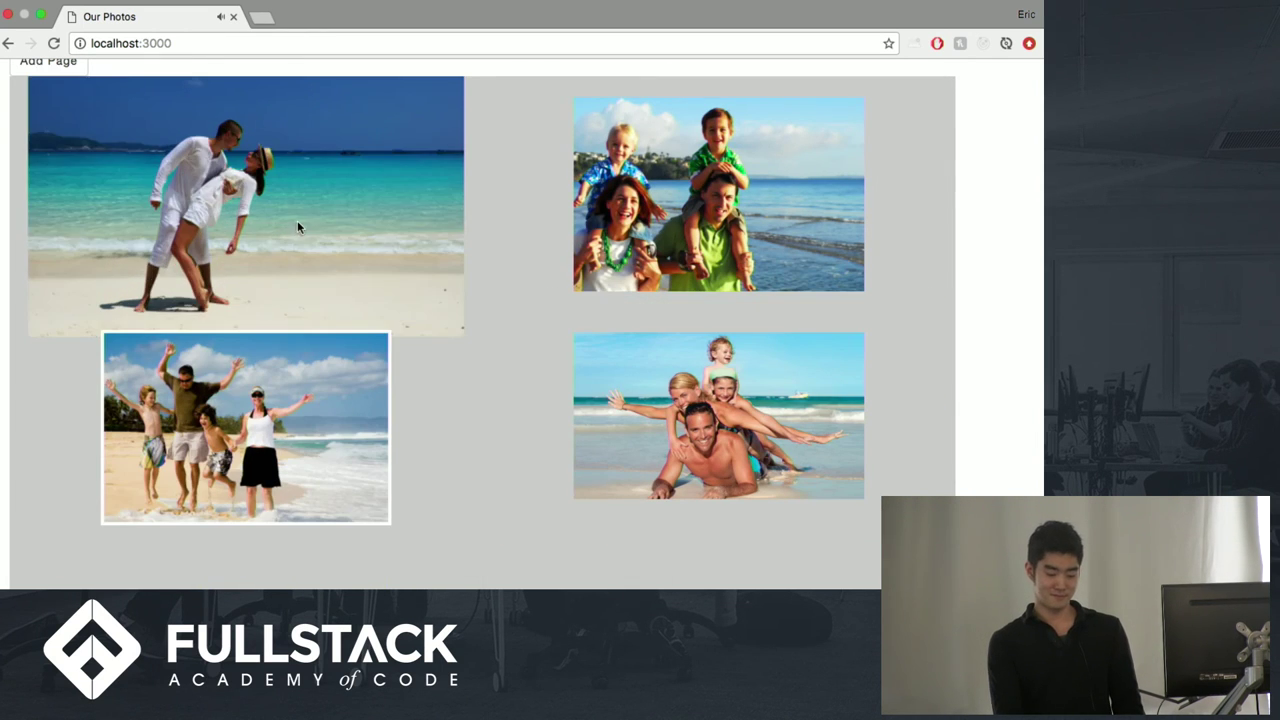
click(932, 110)
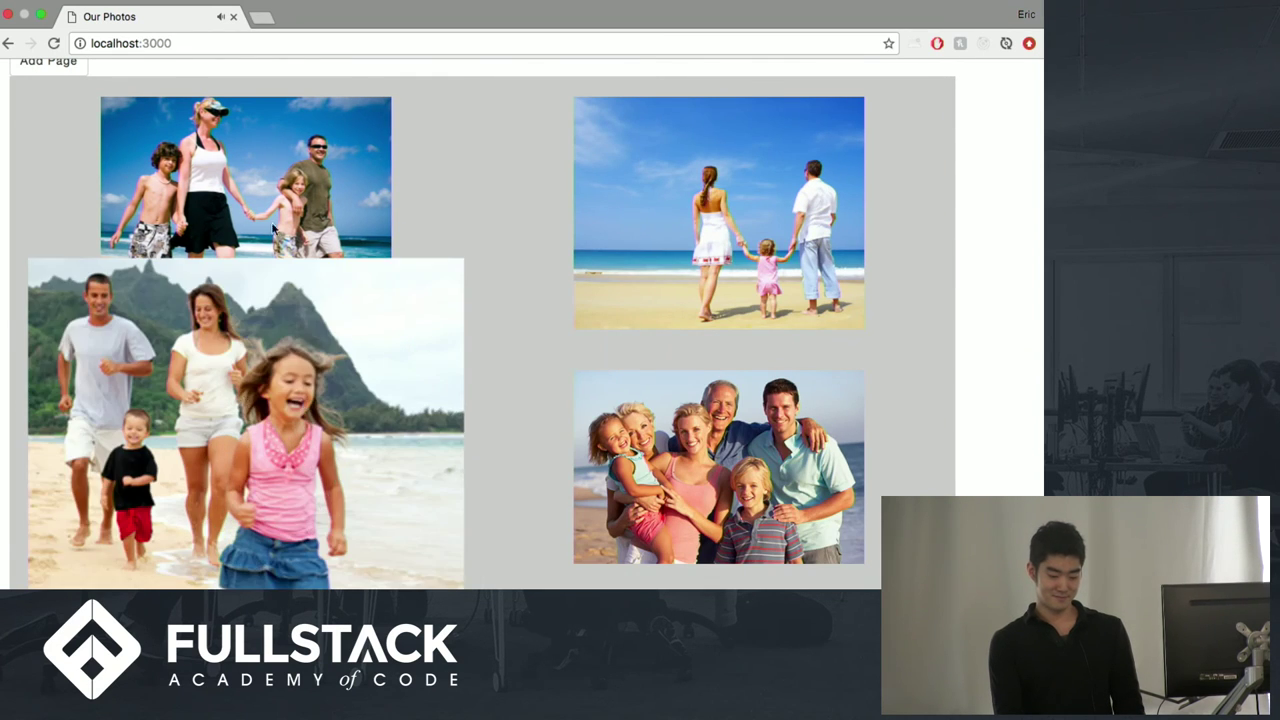
click(930, 118)
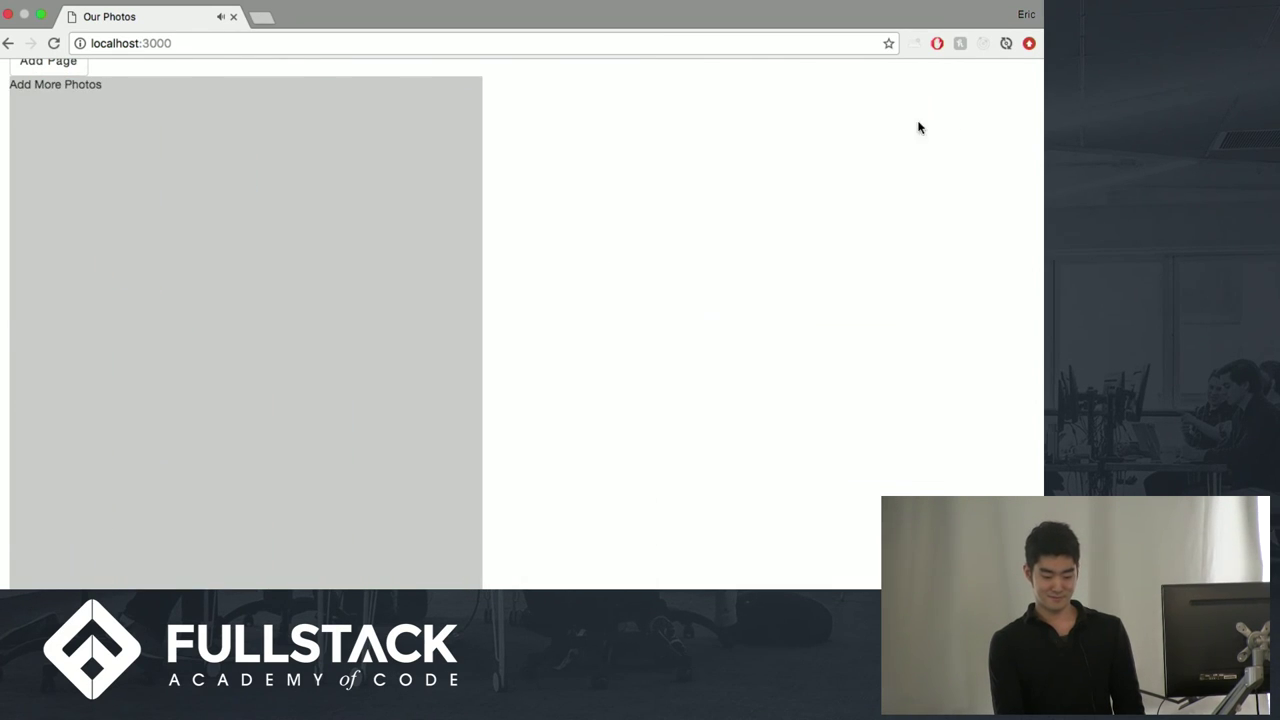
scroll(569, 257, down, 10)
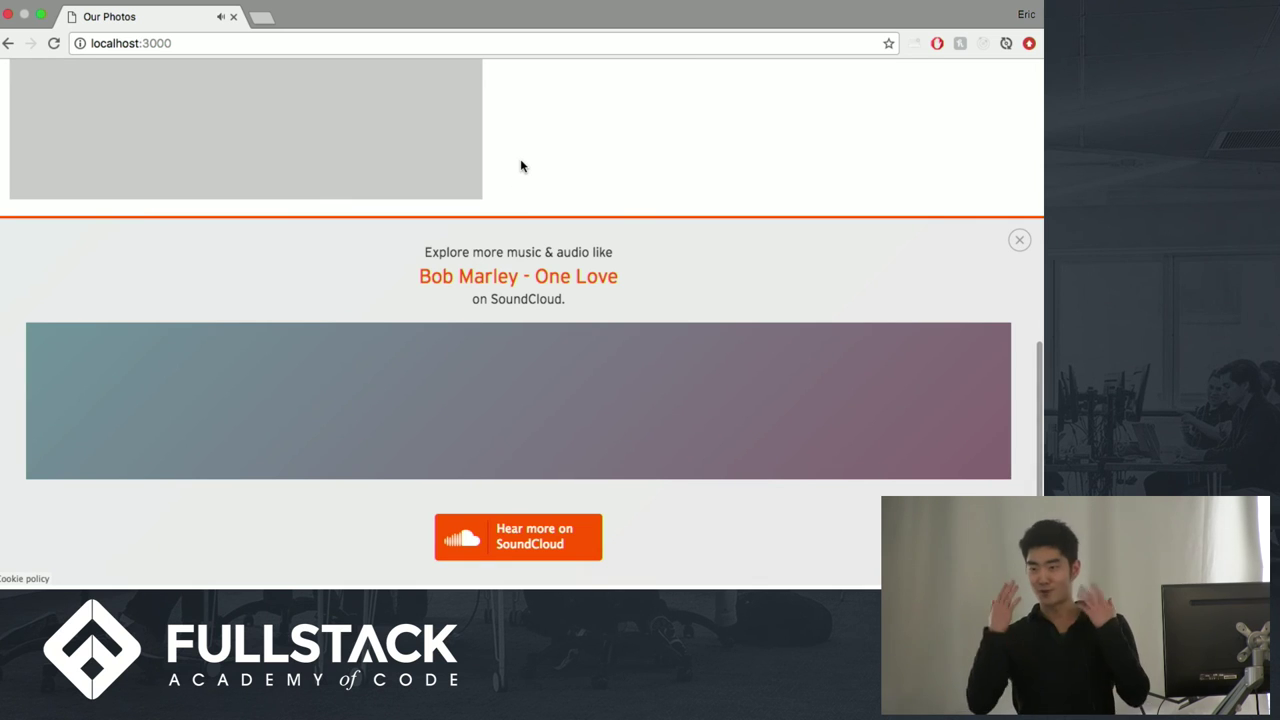